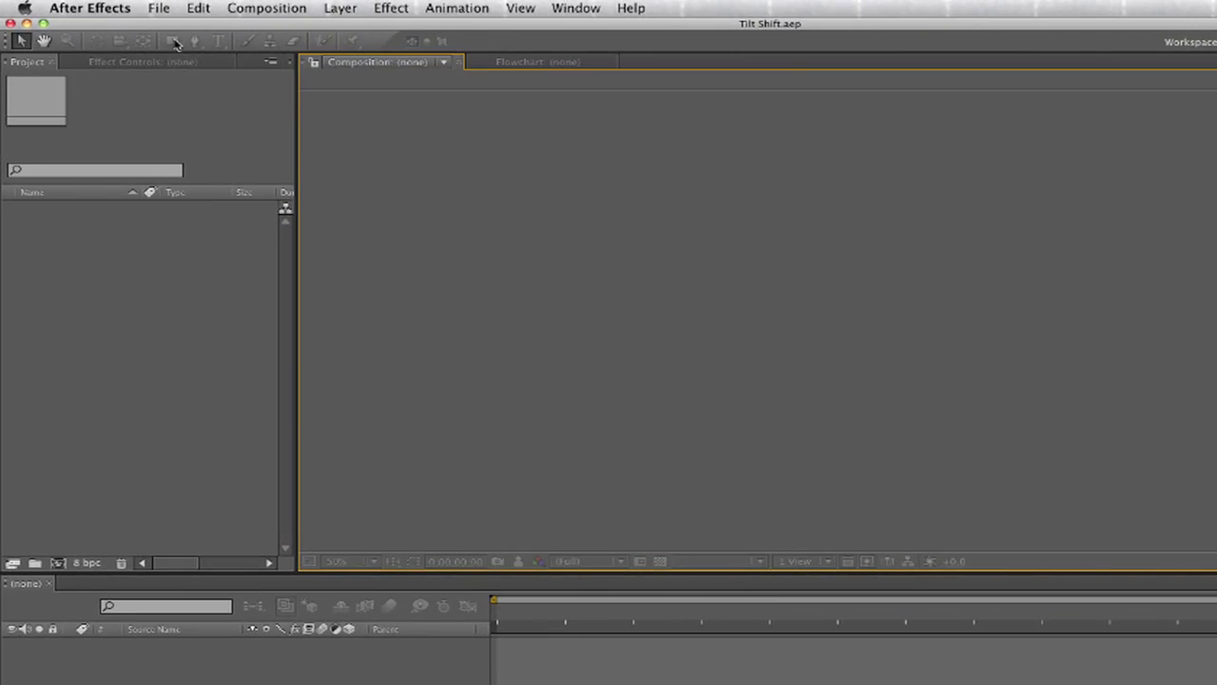
Import 3062-2.mov and 3062-11.mov, then select 3062-11.mov in the Project panel
click(158, 9)
mouse_move(285, 252)
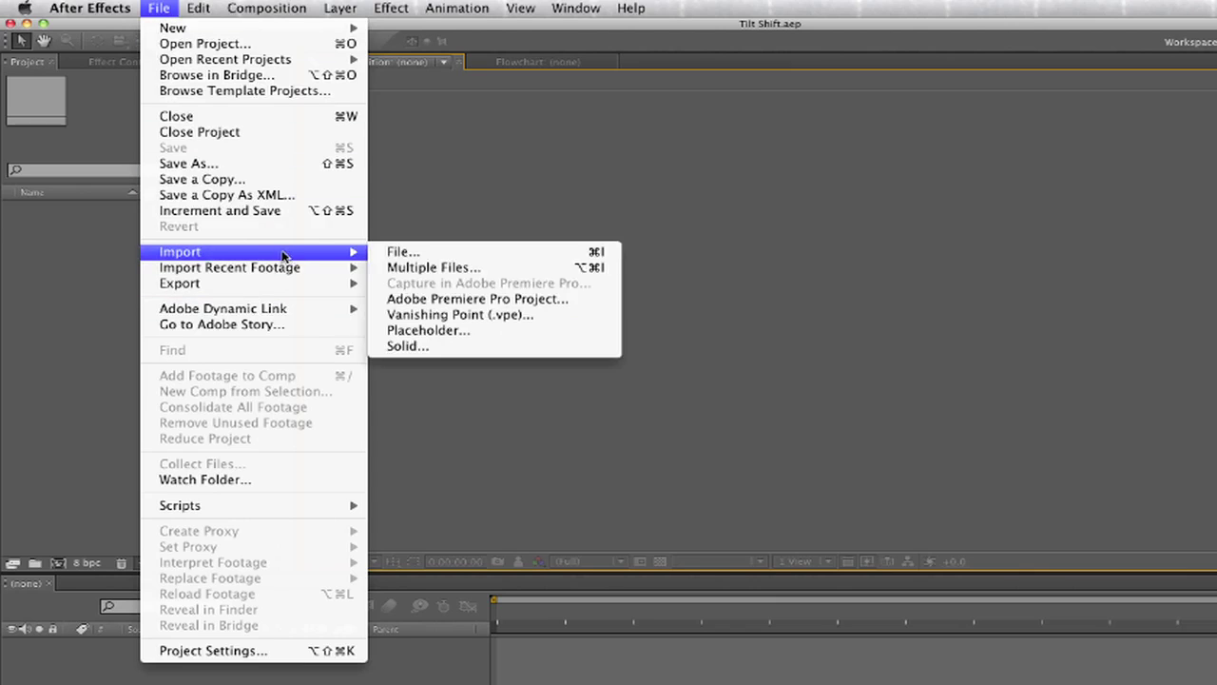
click(399, 253)
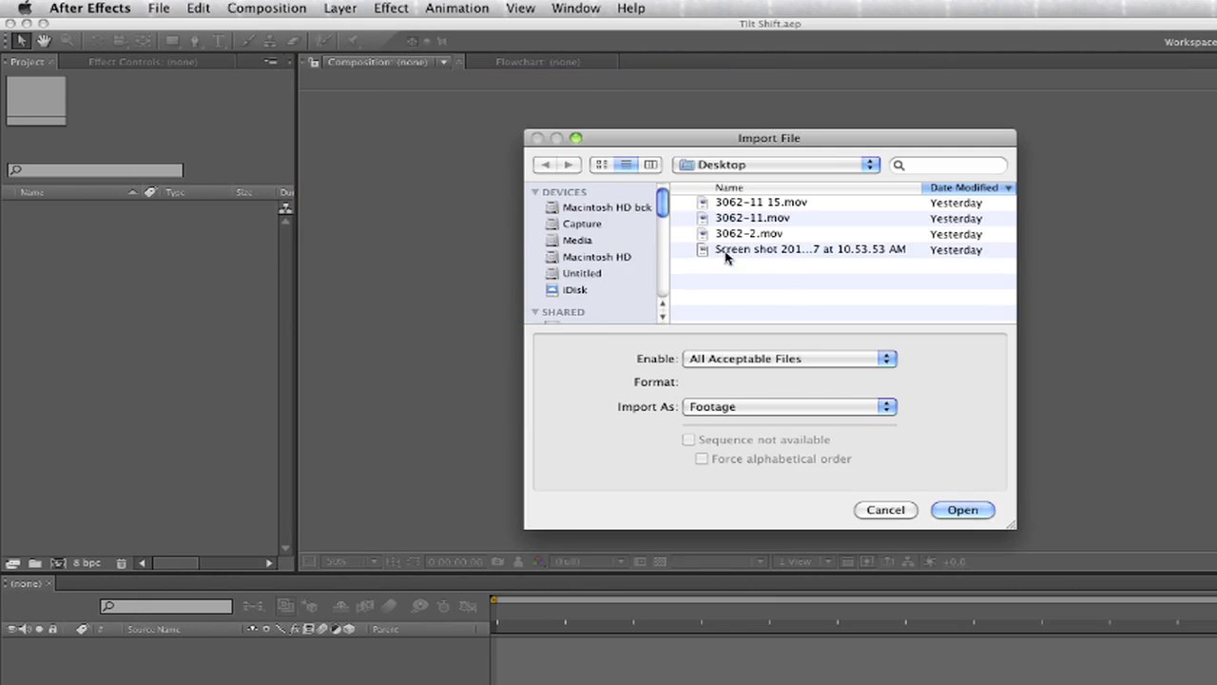
click(745, 233)
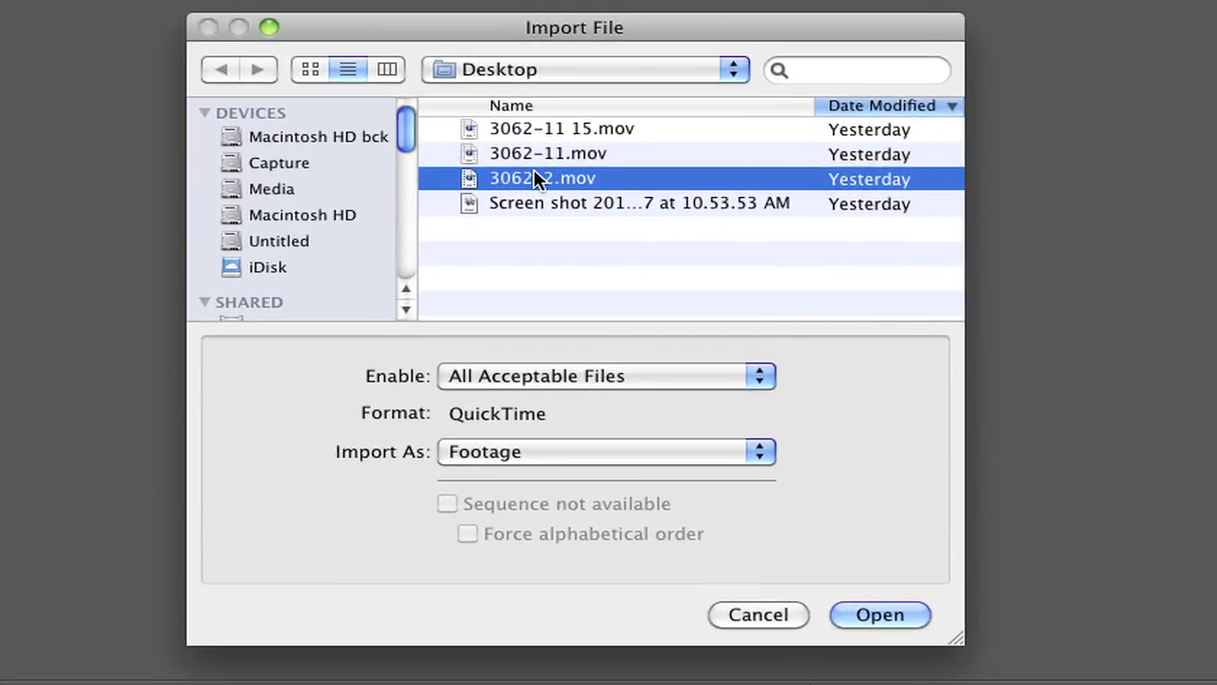
key(shift+Up)
key(Return)
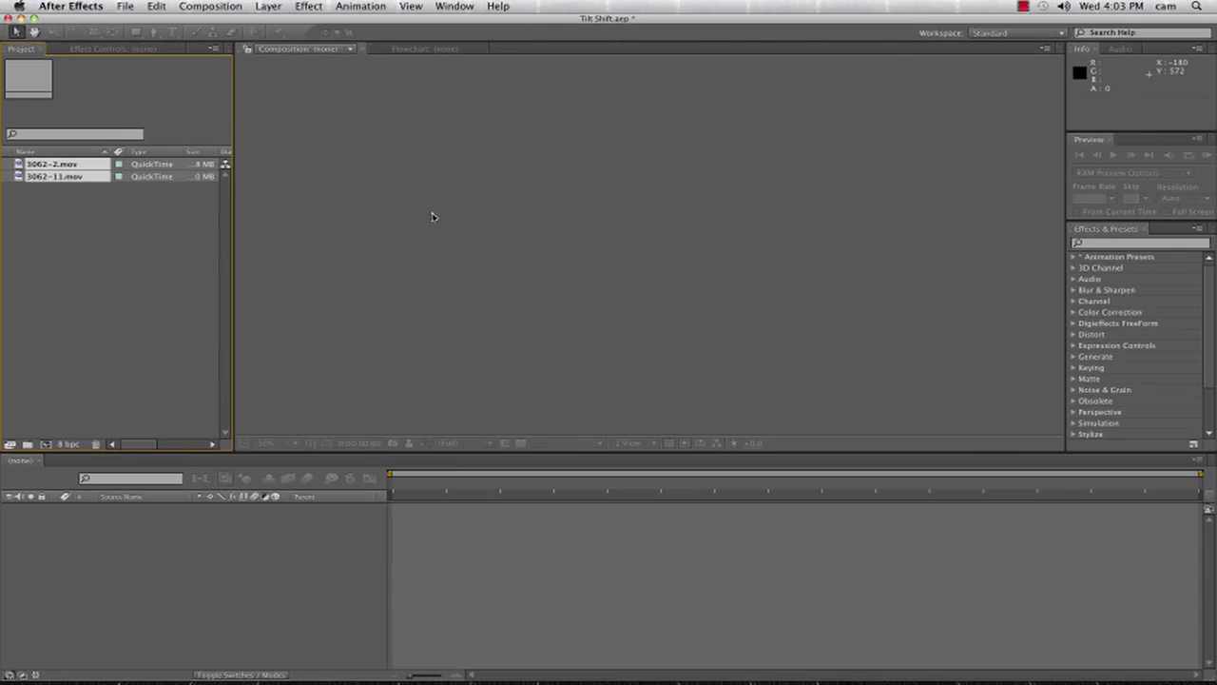
click(85, 269)
click(52, 177)
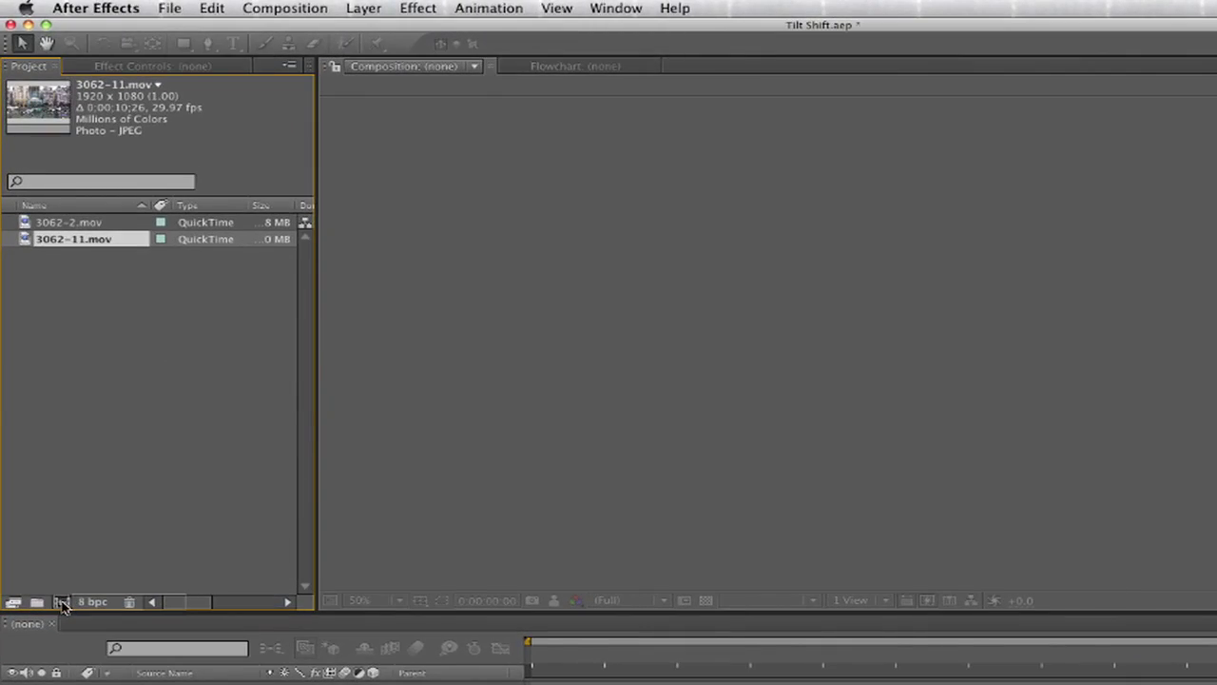
Build a 1920 x 1080, 29.97 fps composition '3062-11' from 3062-11.mov and preview it
click(61, 603)
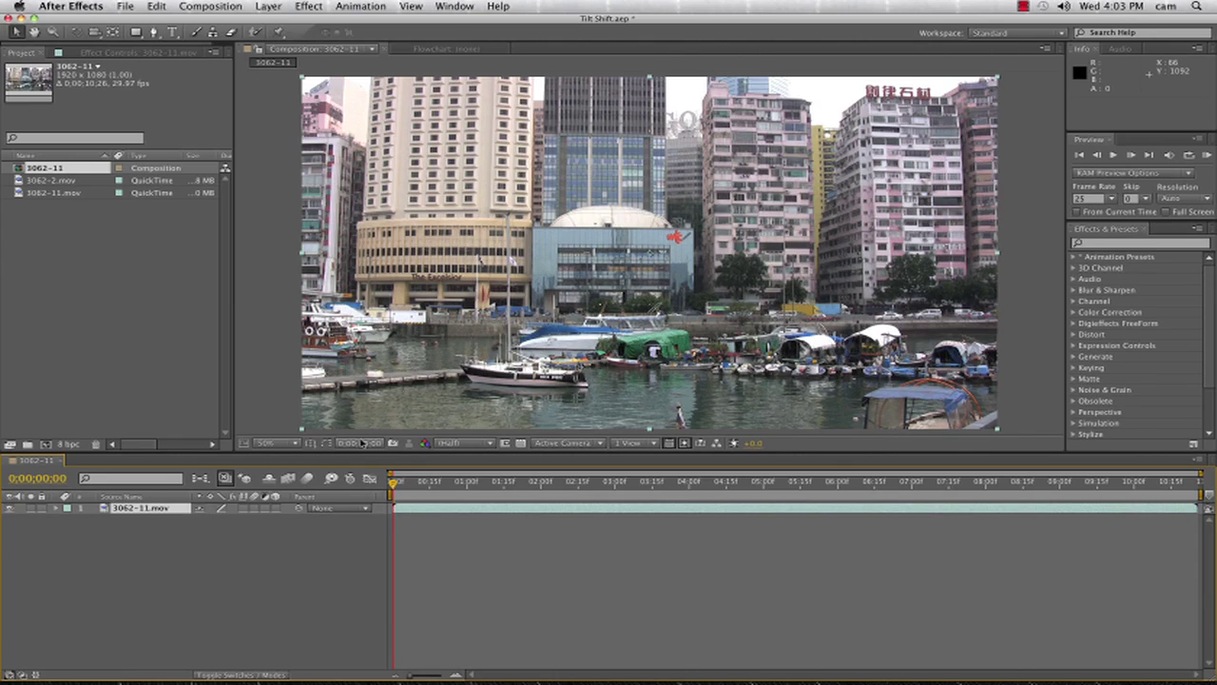
key(KP_0)
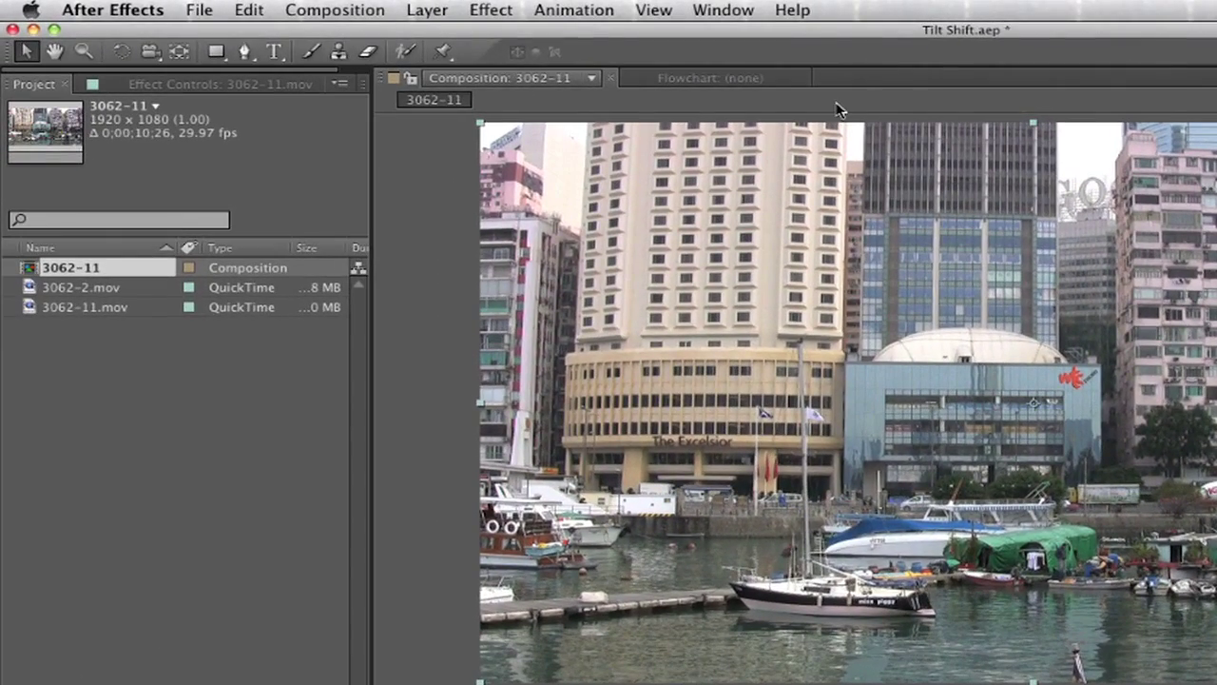
Apply Posterize Time to the 3062-11.mov layer and lower its Frame Rate from 24 to 15
click(791, 10)
text(poster)
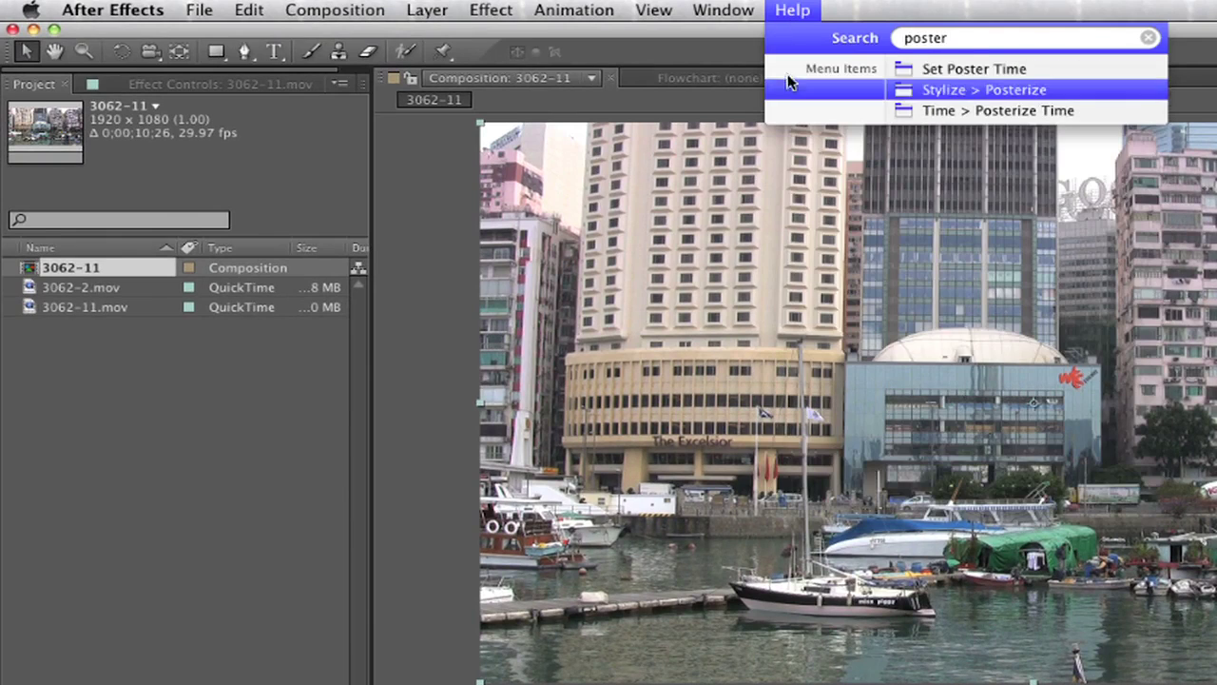
mouse_move(928, 113)
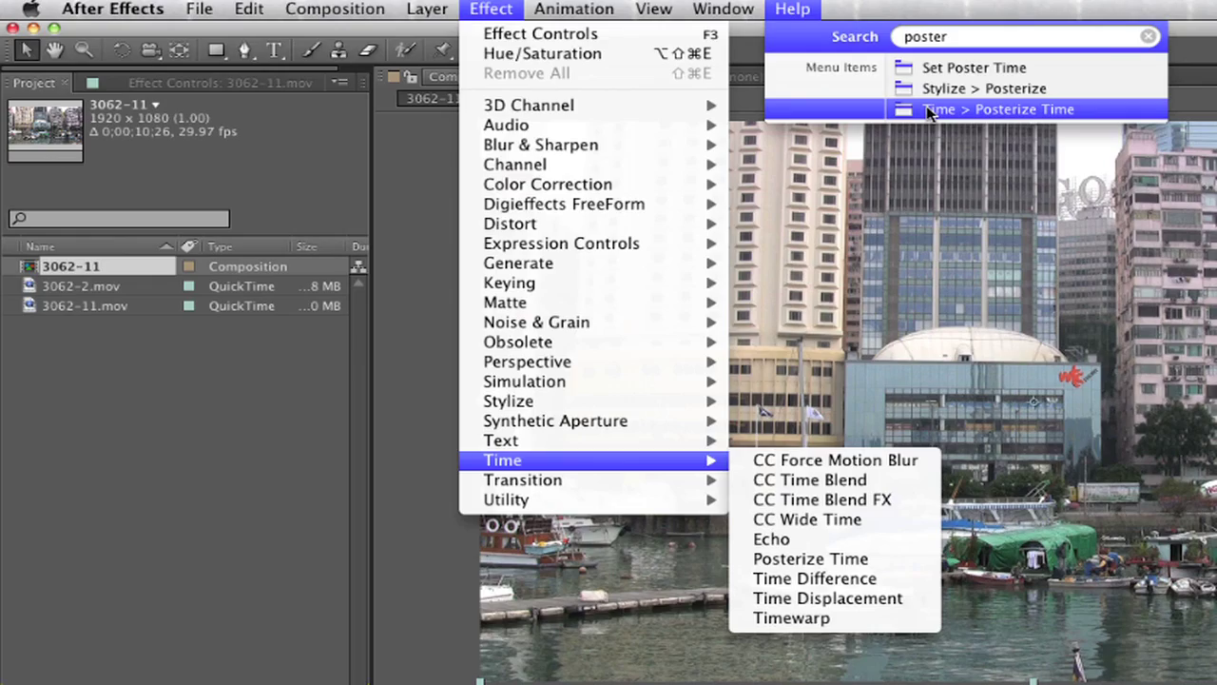
click(928, 110)
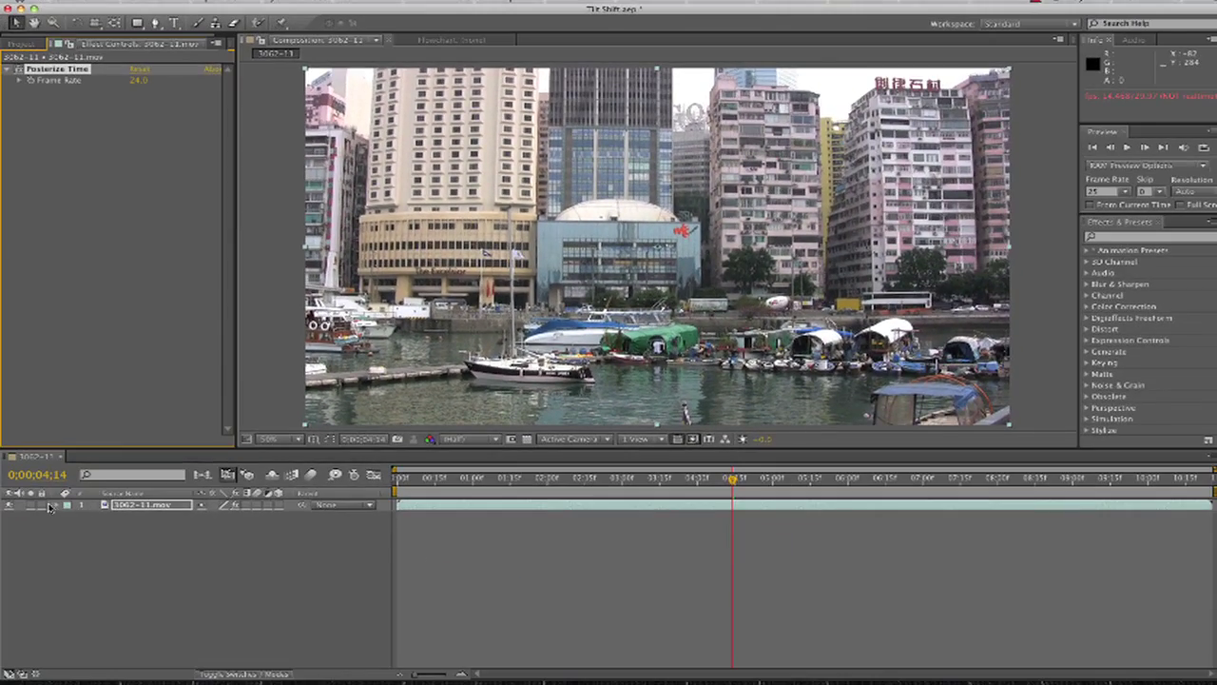
click(51, 506)
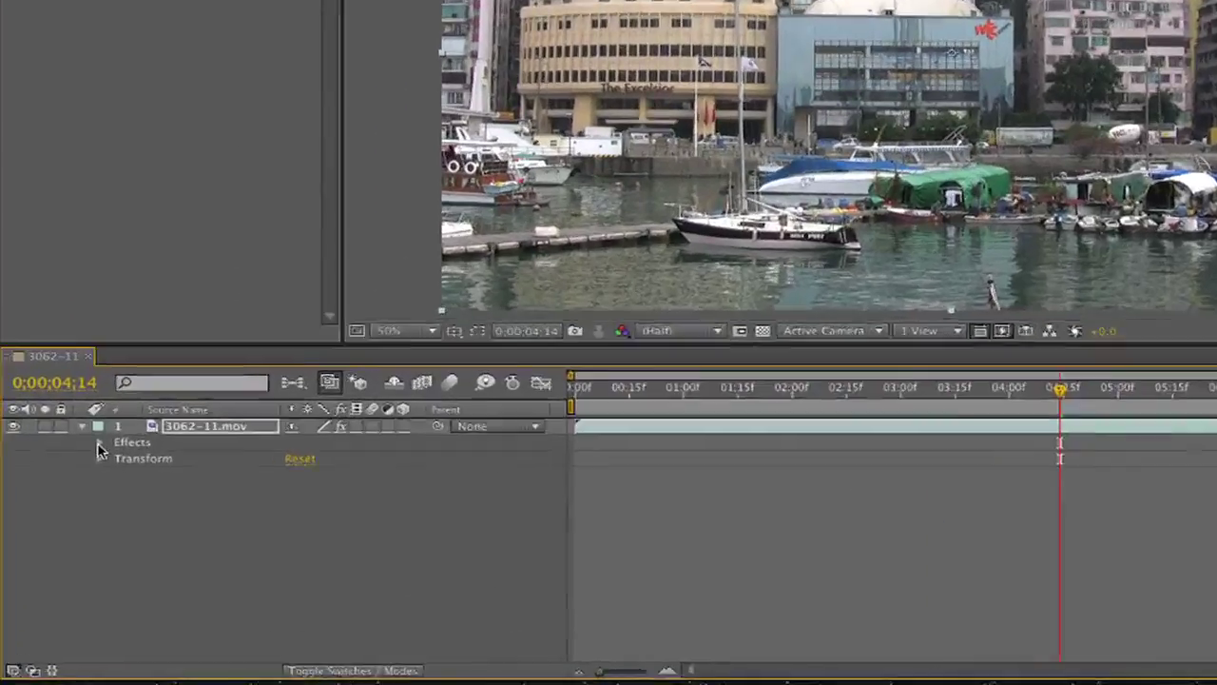
click(67, 519)
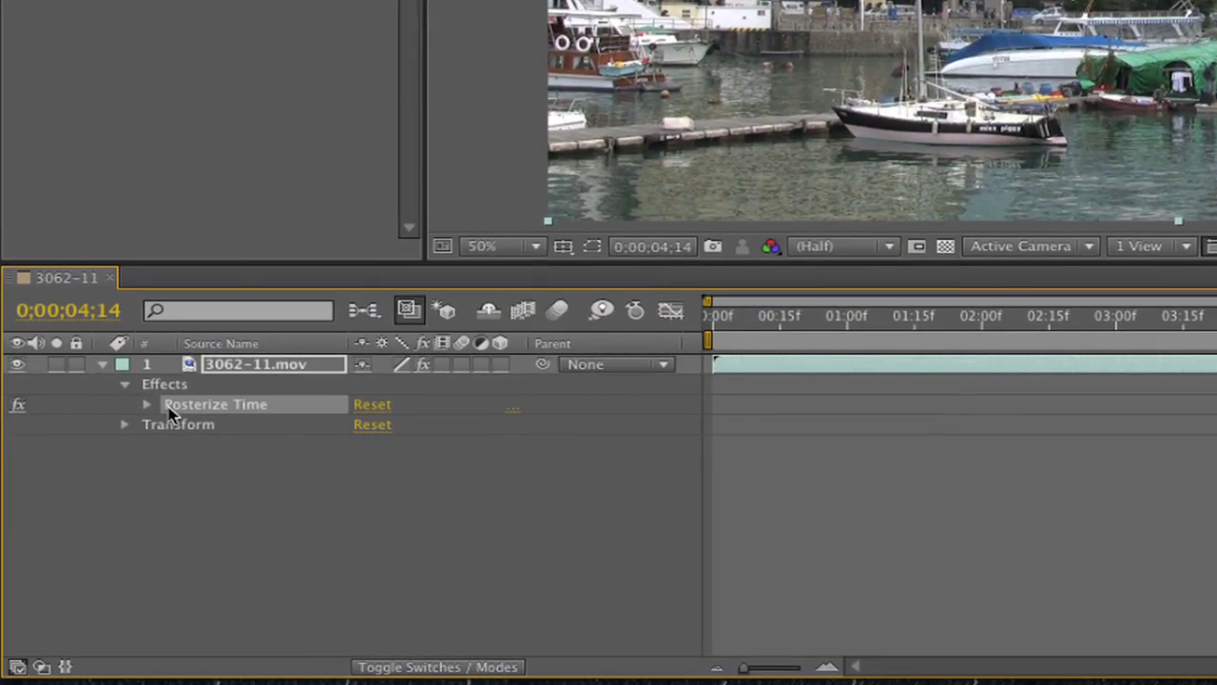
click(146, 405)
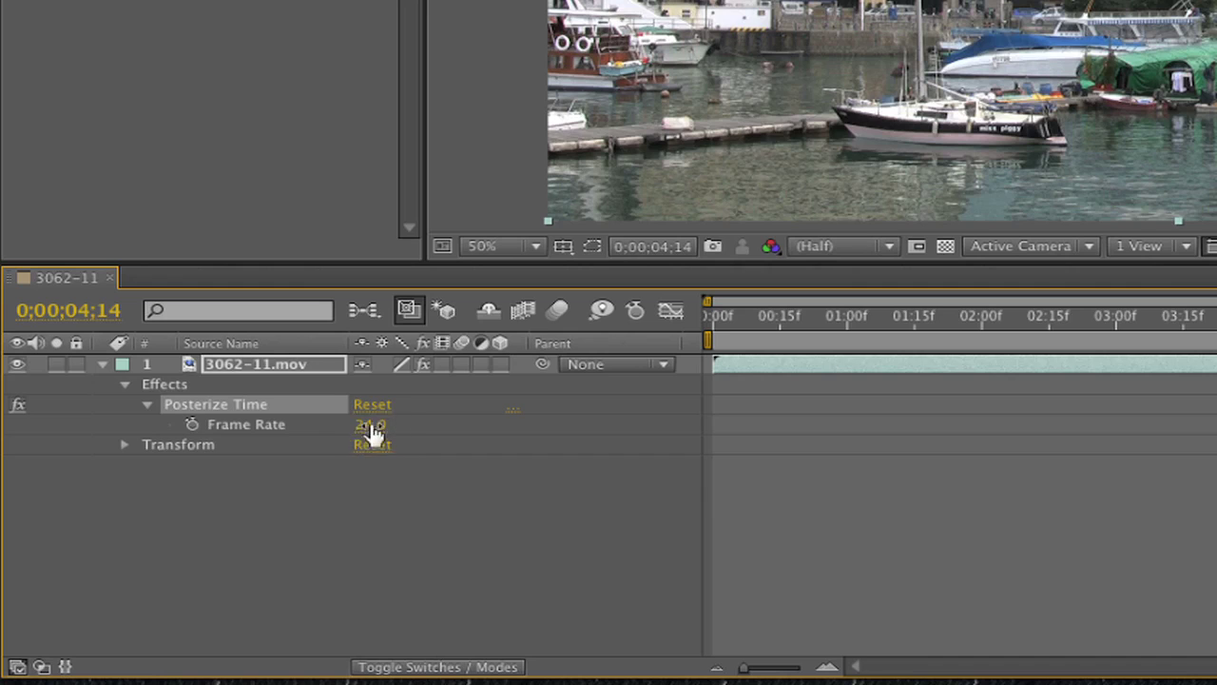
drag(370, 425, 253, 428)
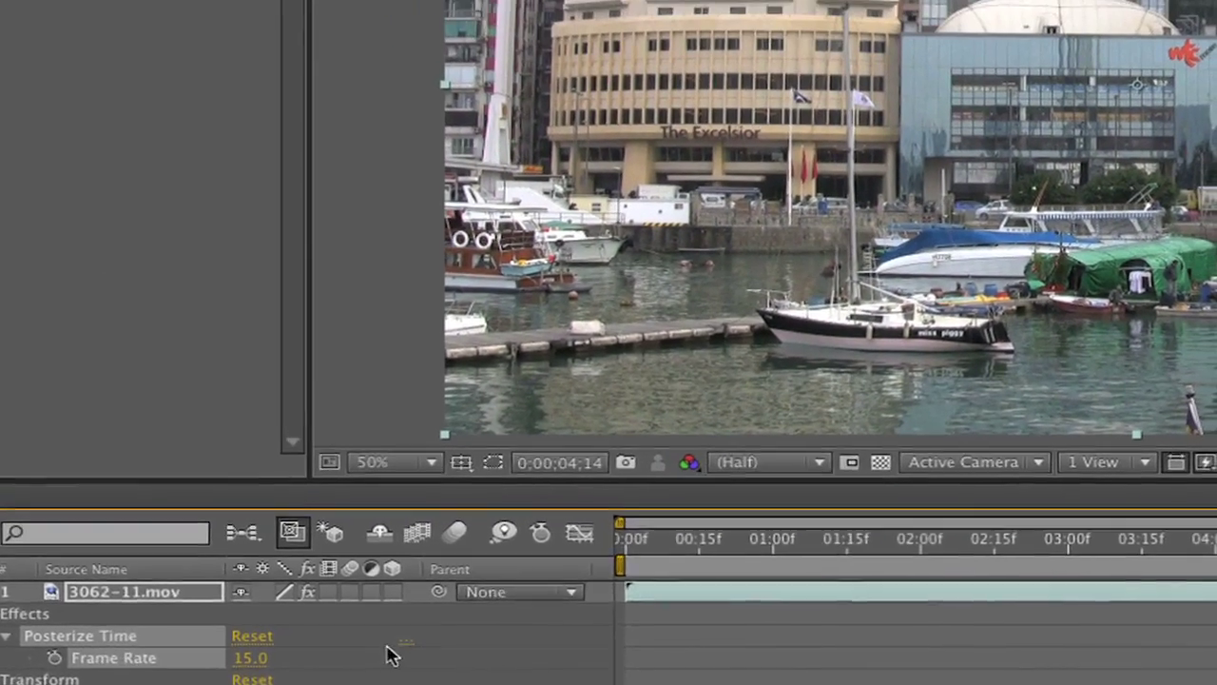
Enable Time Remapping on 3062-11.mov, end the work area at 3 seconds, and preview the sped-up clip
key(e)
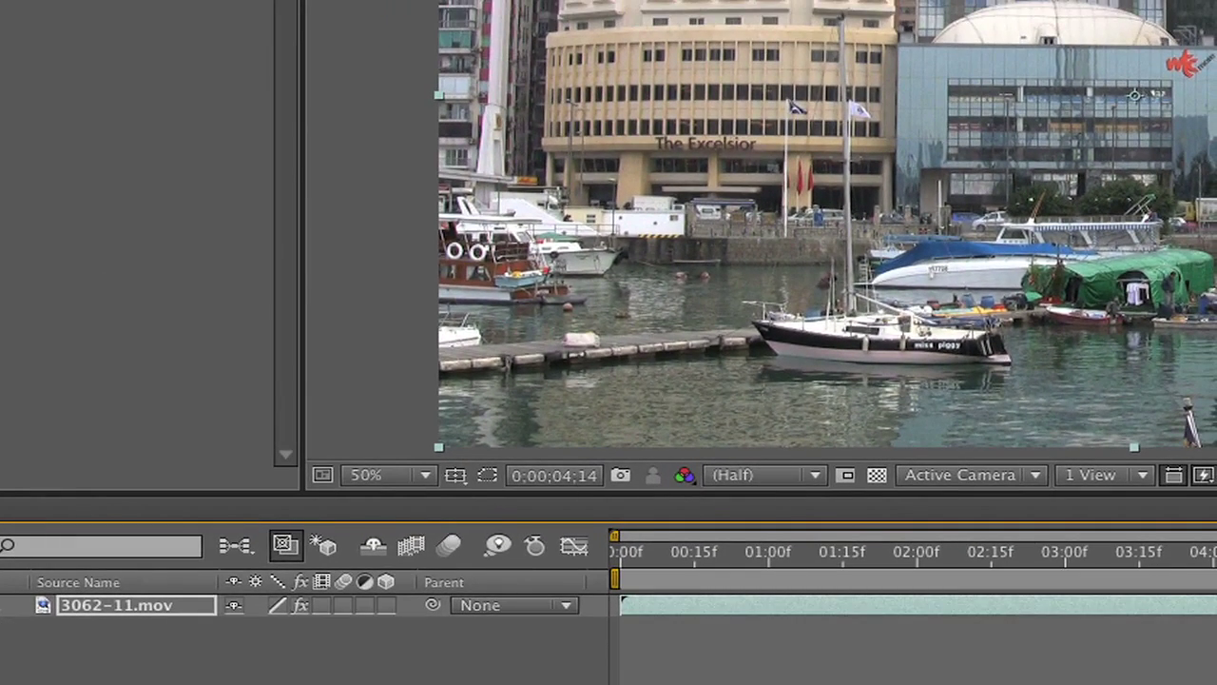
right_click(43, 612)
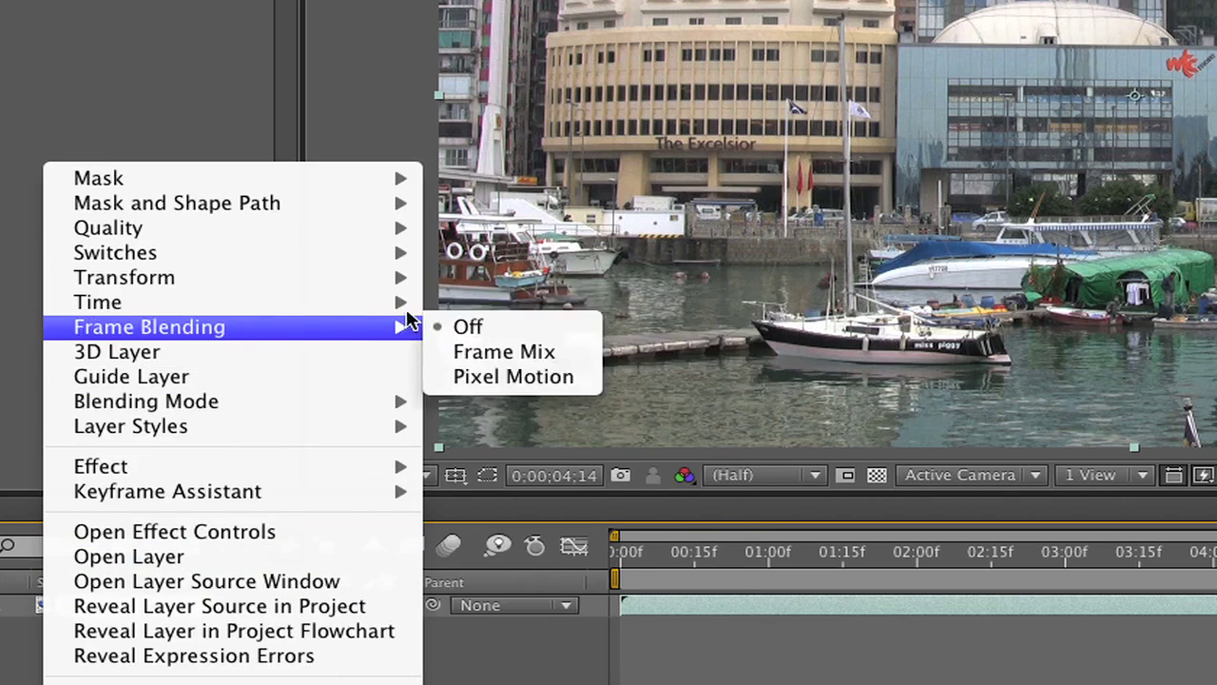
mouse_move(353, 310)
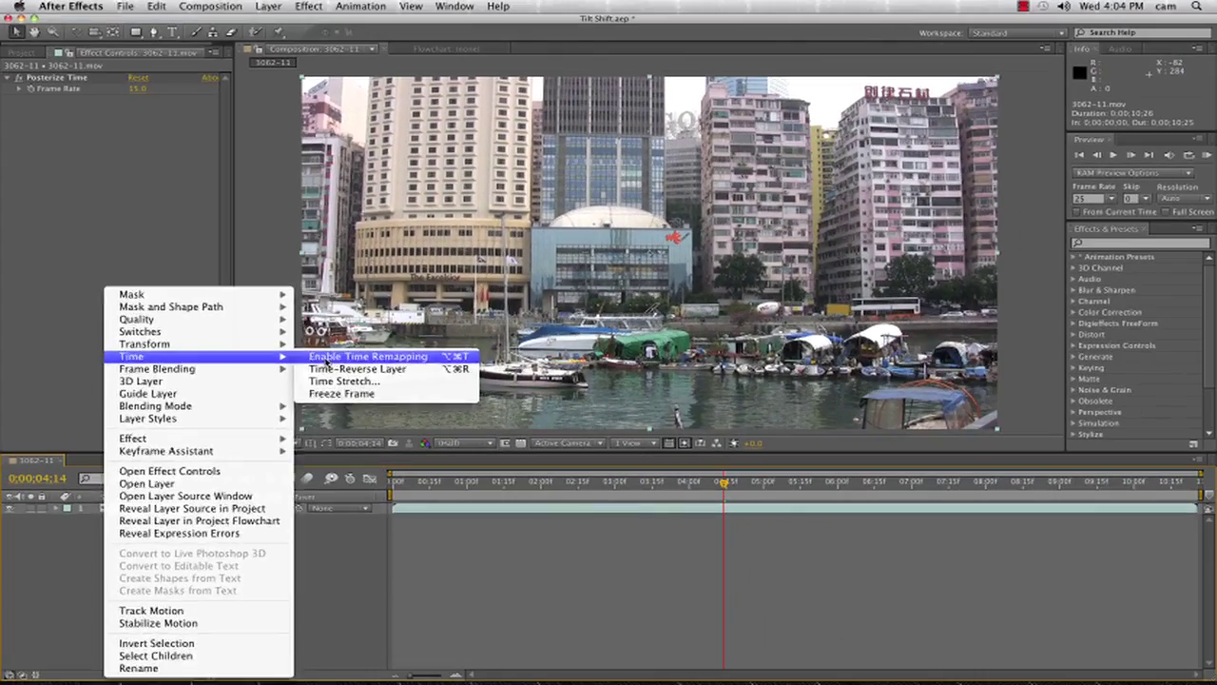
click(395, 331)
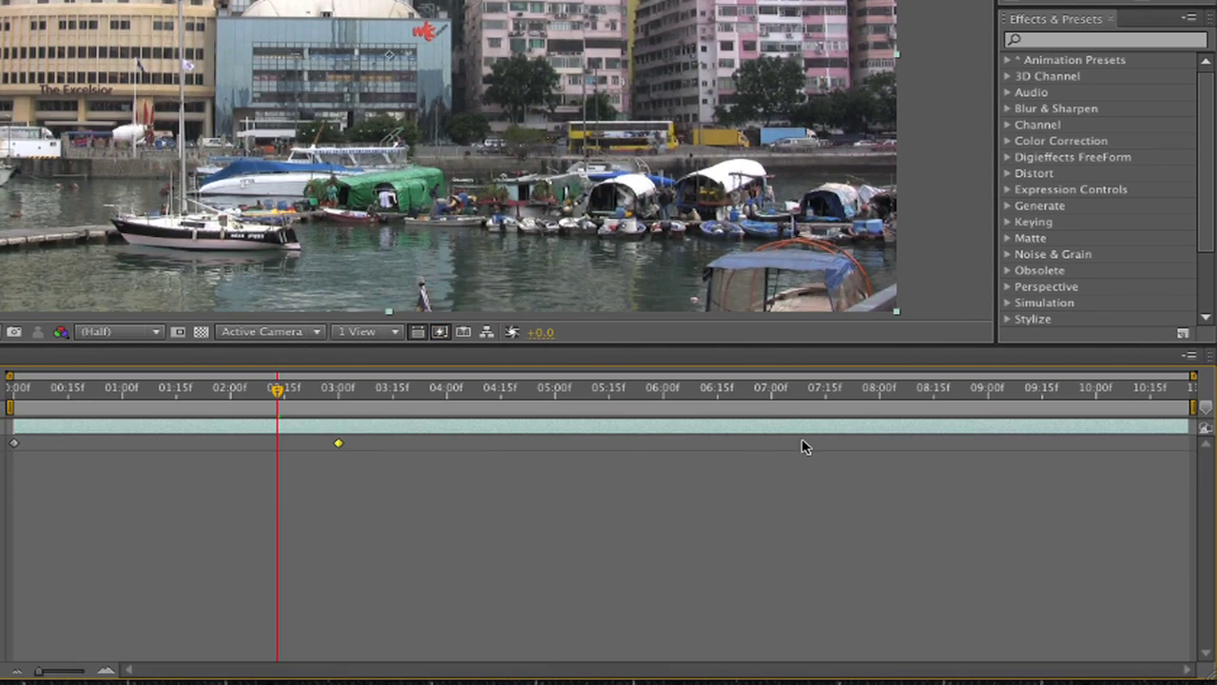
drag(1196, 407, 340, 406)
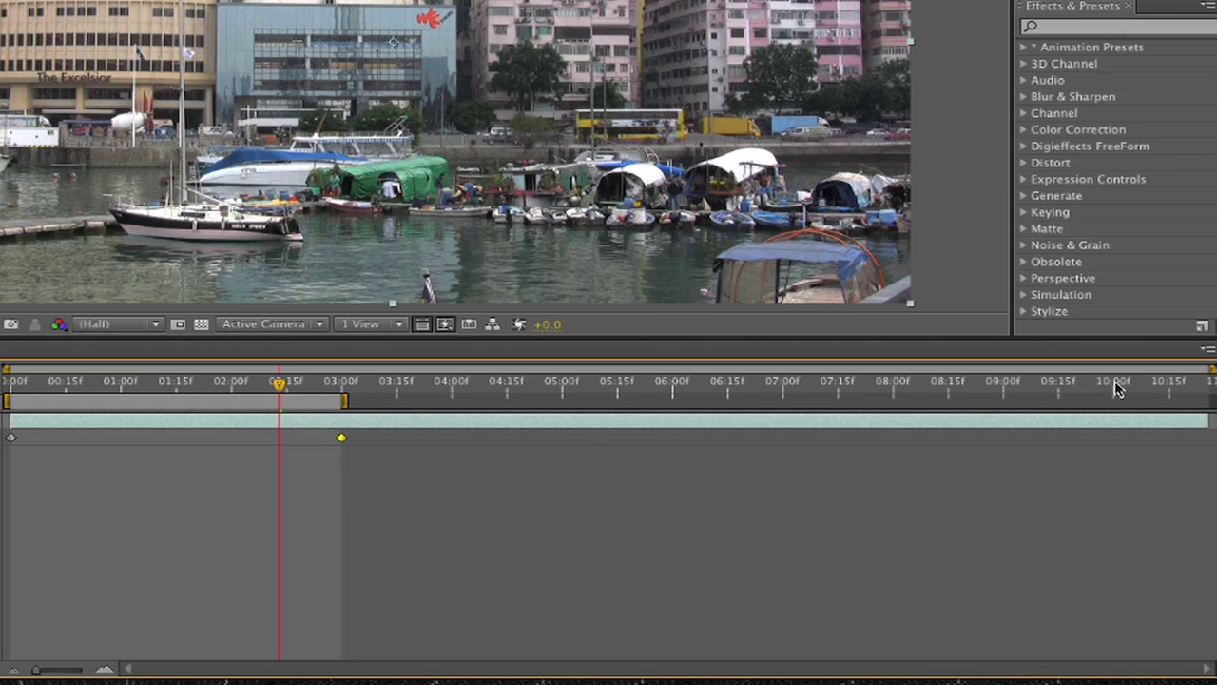
drag(1213, 369, 644, 369)
key(space)
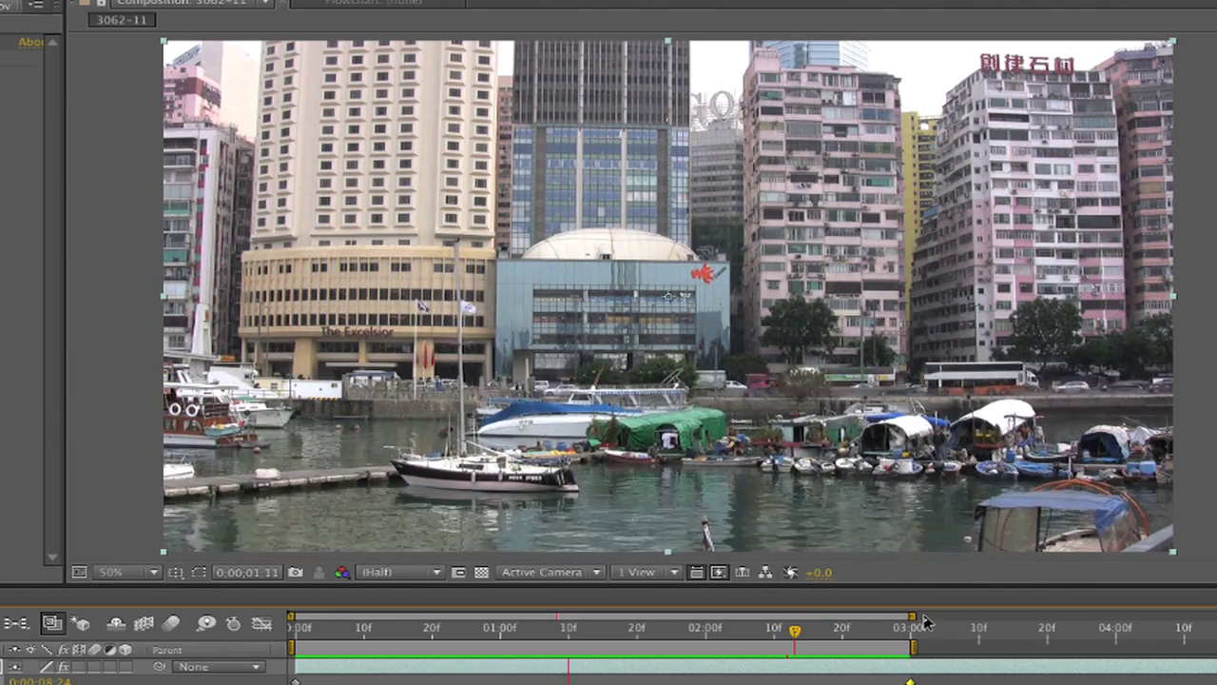
key(space)
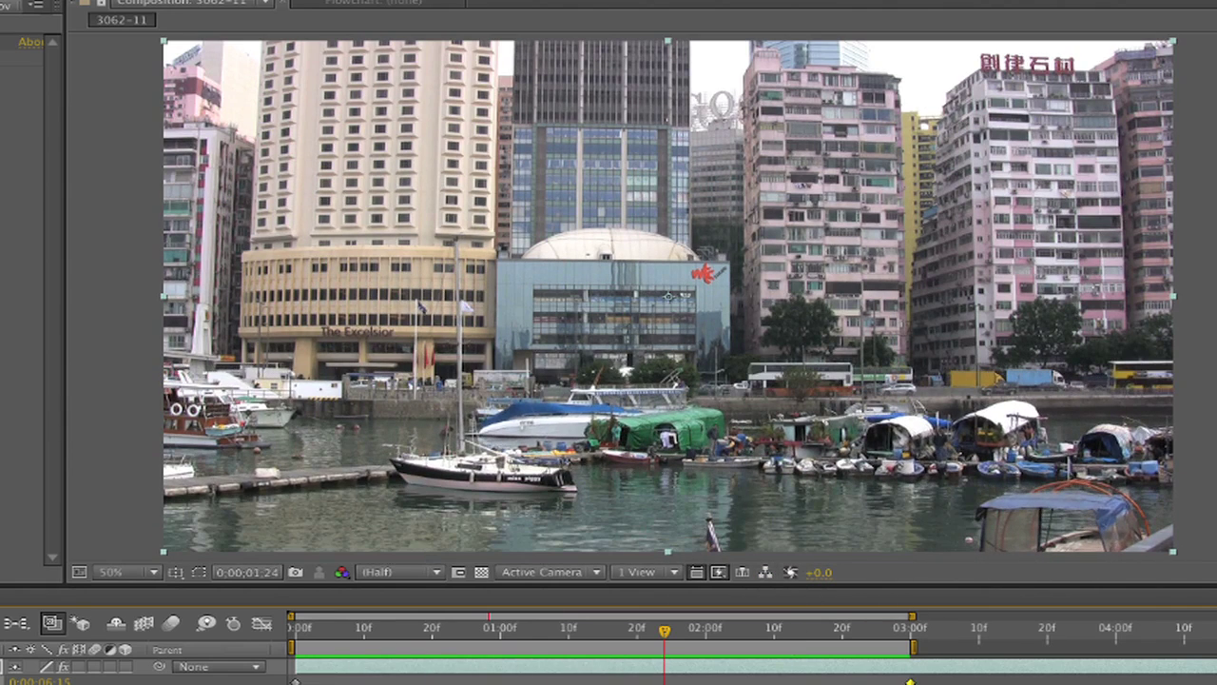
key(ctrl+shift+a)
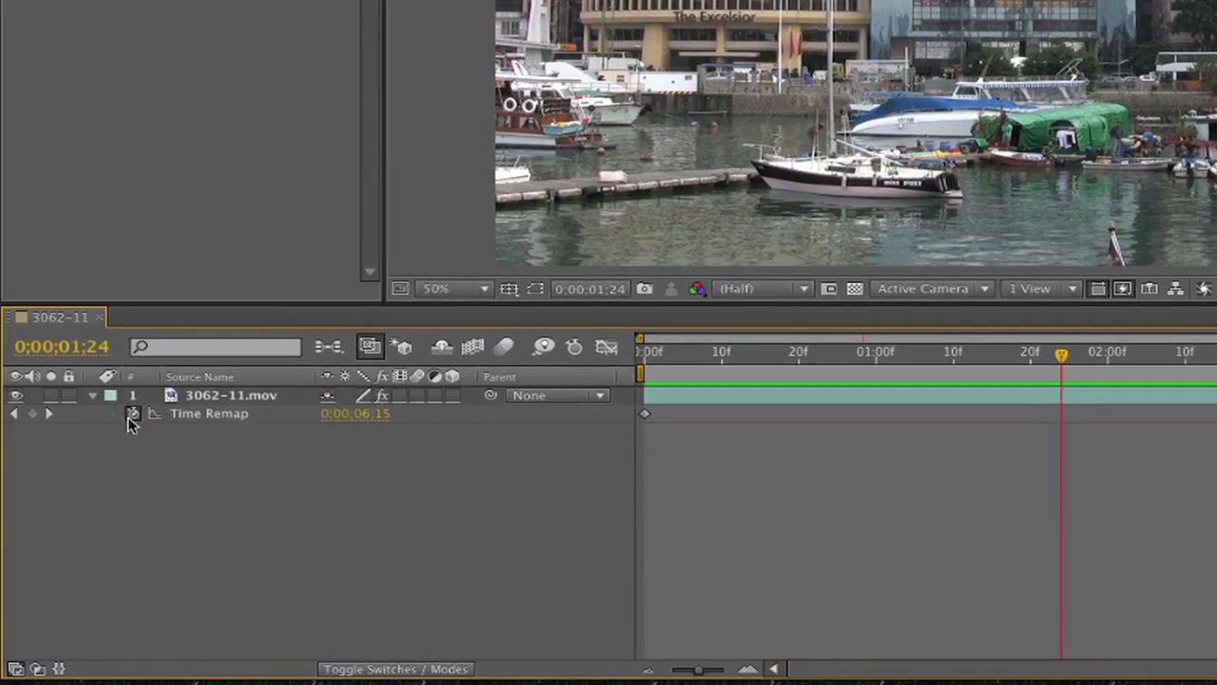
Duplicate the 3062-11.mov clip layer
click(131, 413)
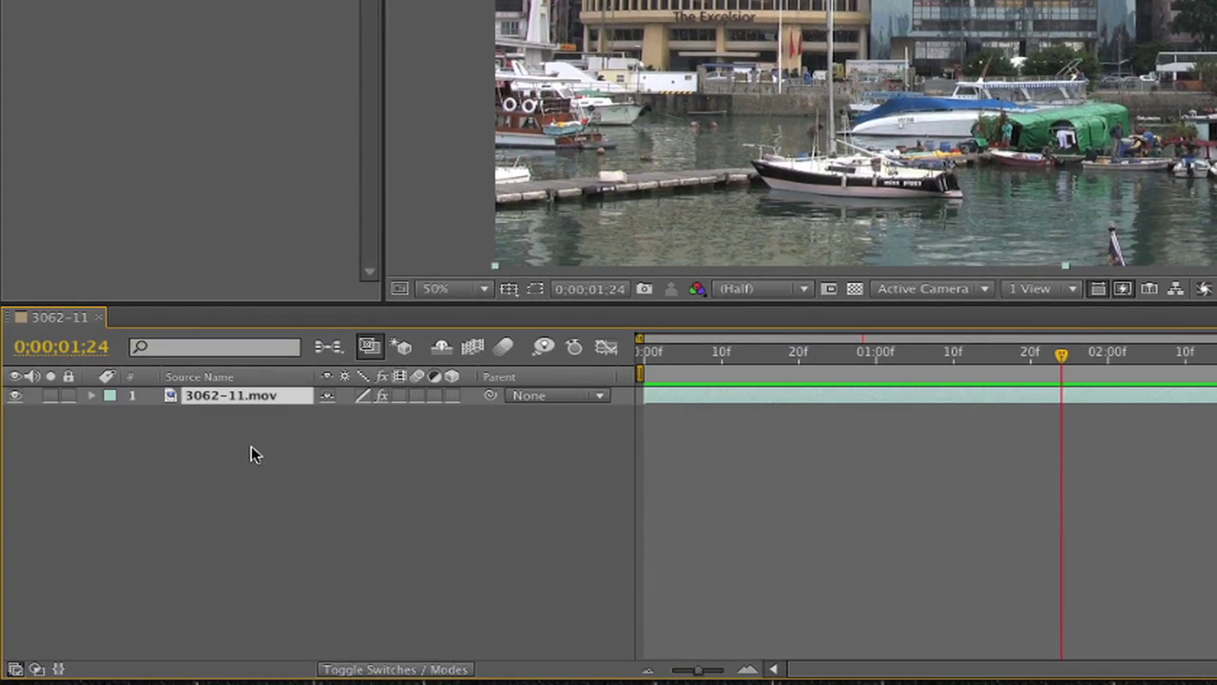
key(ctrl+d)
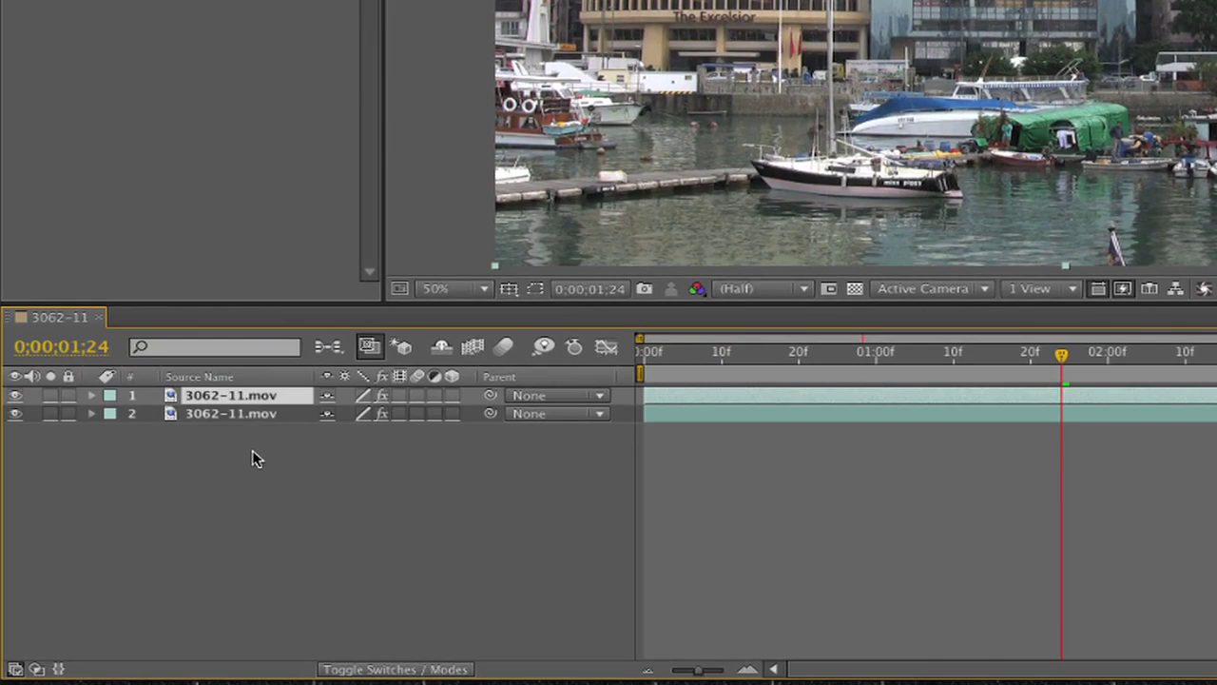
click(253, 461)
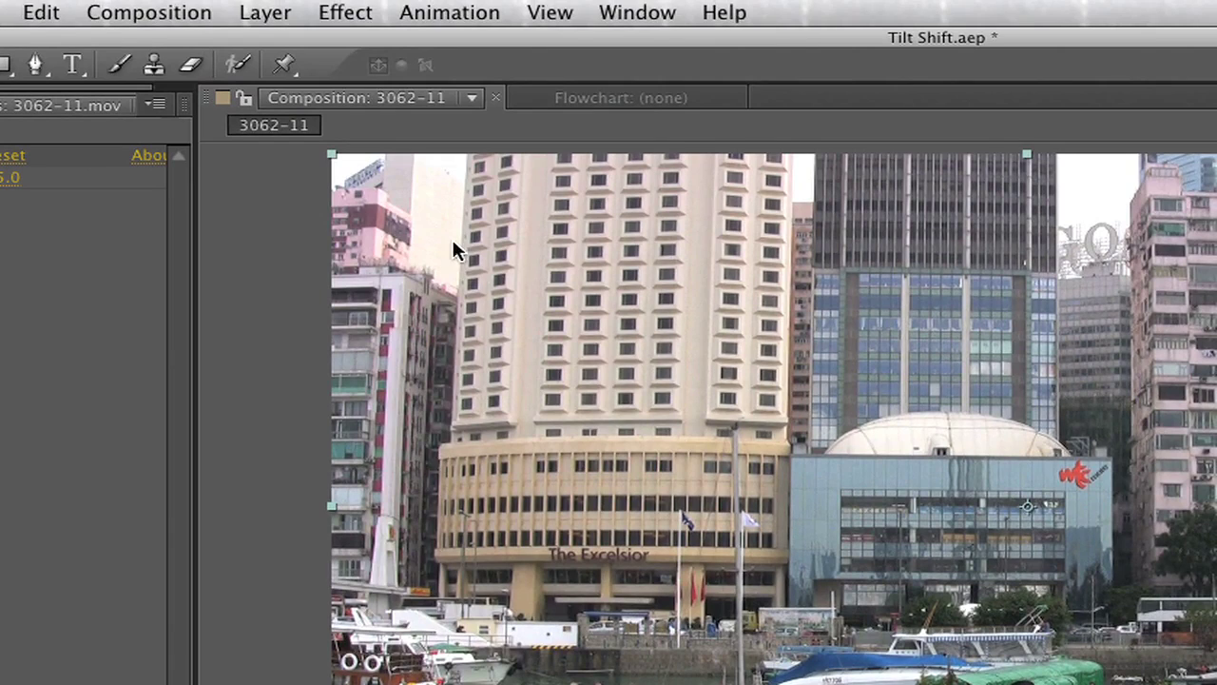
Give the lower copy a Gaussian Blur with Blurriness 7.0
click(345, 13)
mouse_move(469, 190)
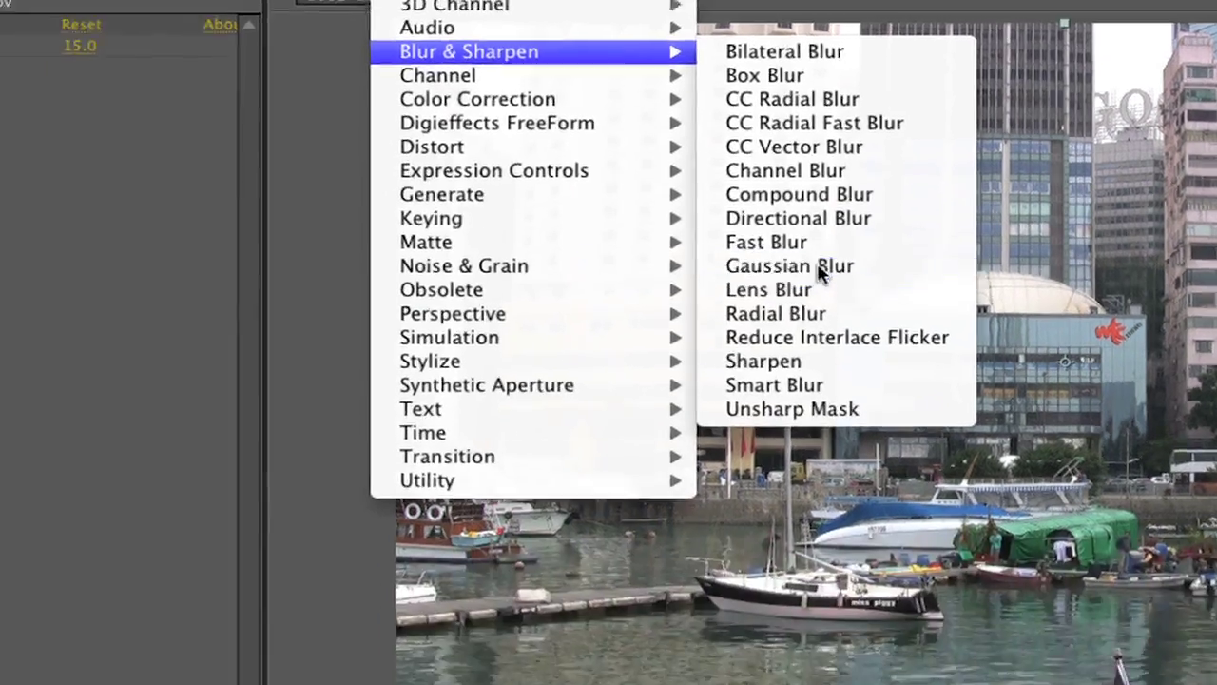
click(773, 407)
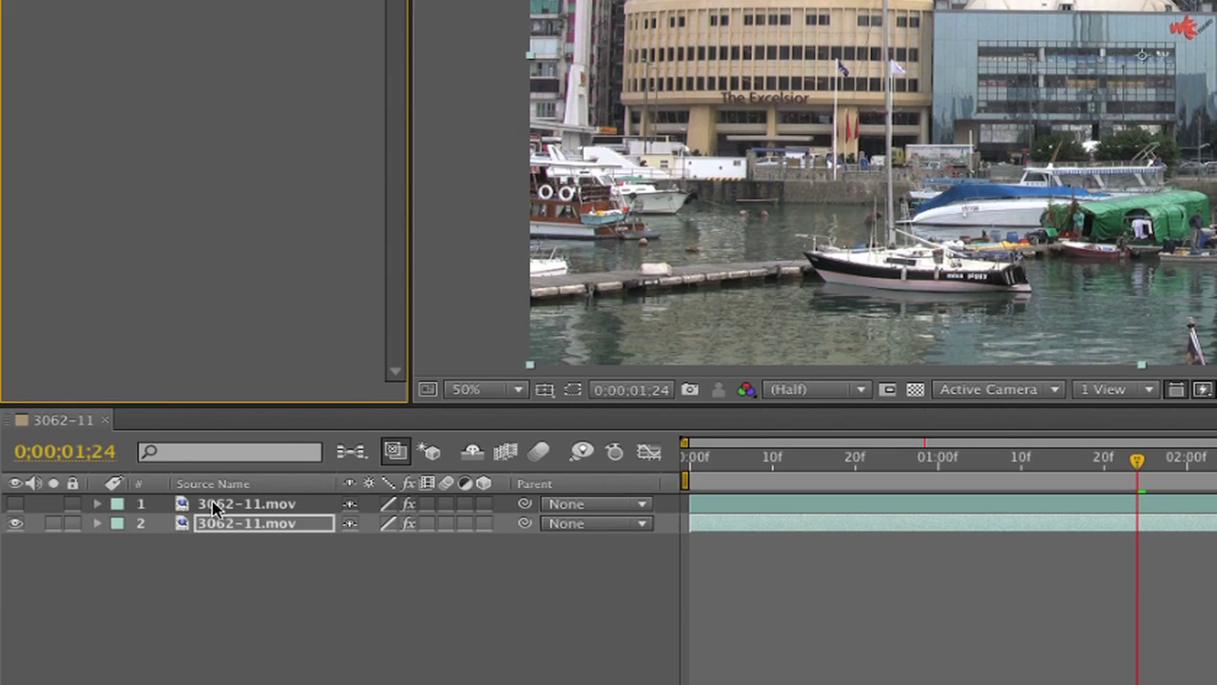
click(98, 524)
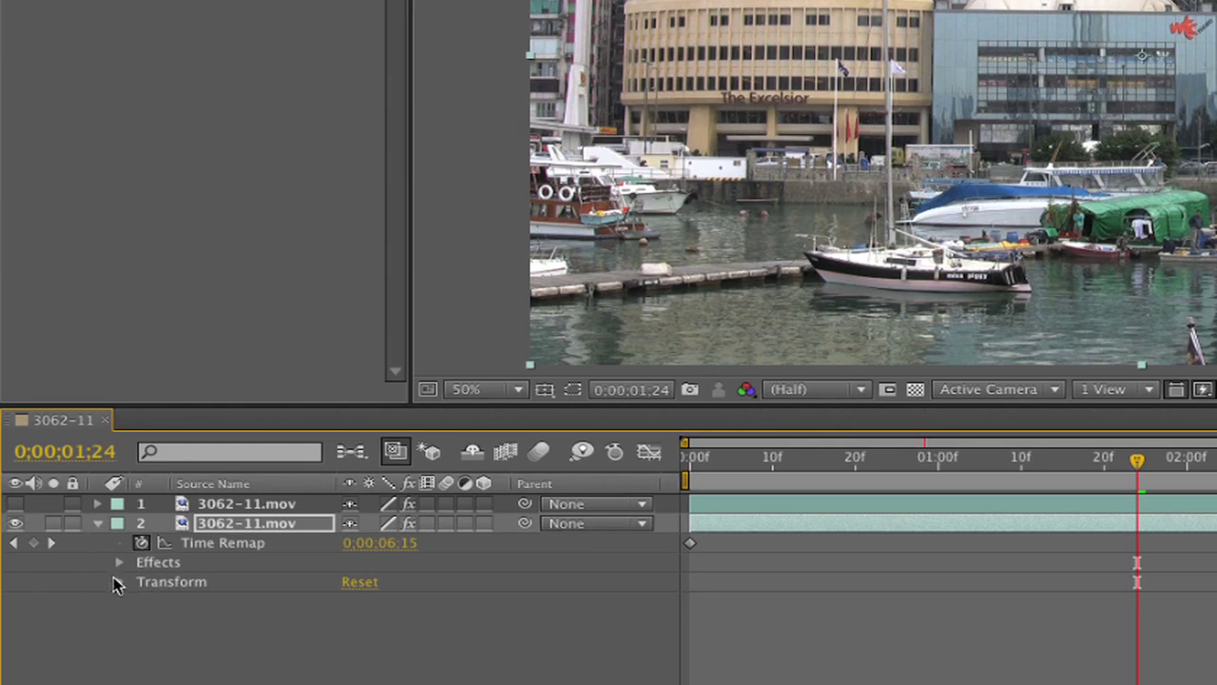
click(119, 563)
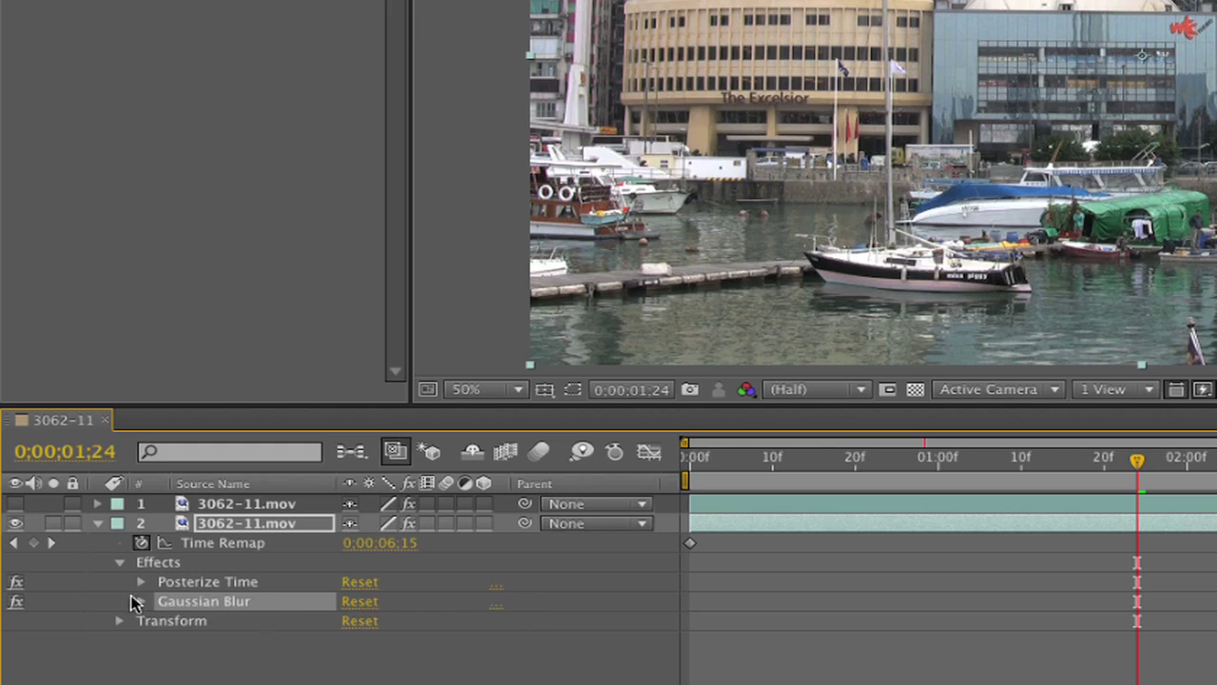
click(139, 602)
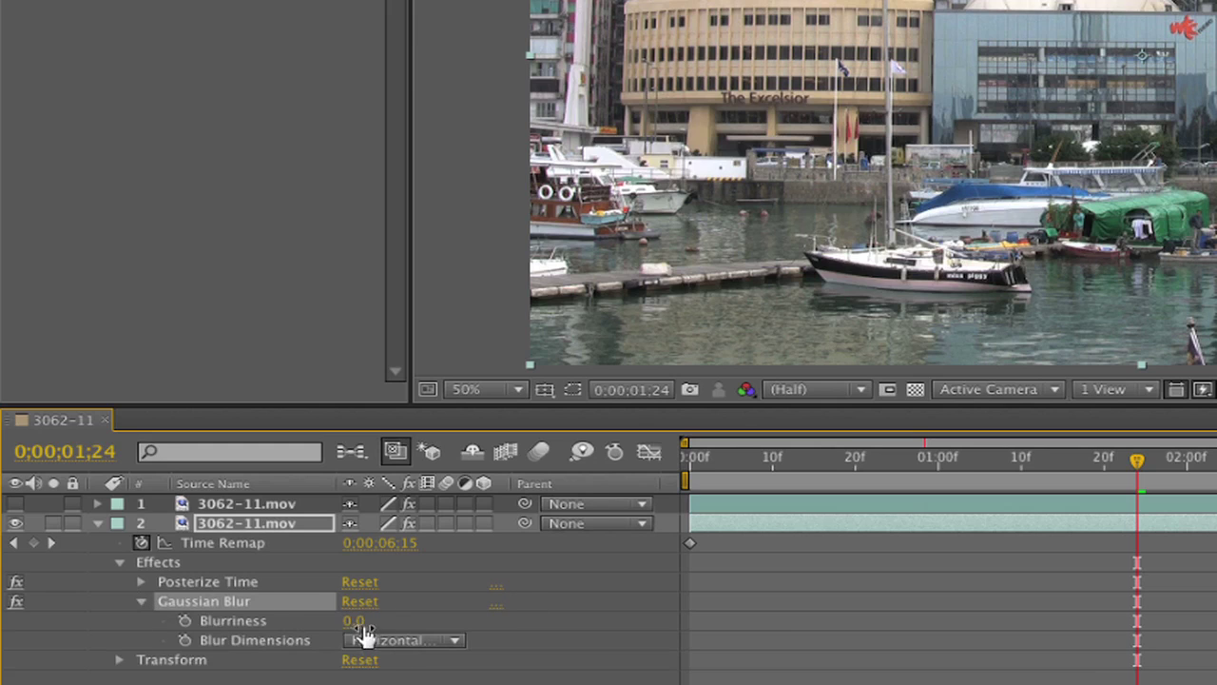
drag(354, 623, 13, 502)
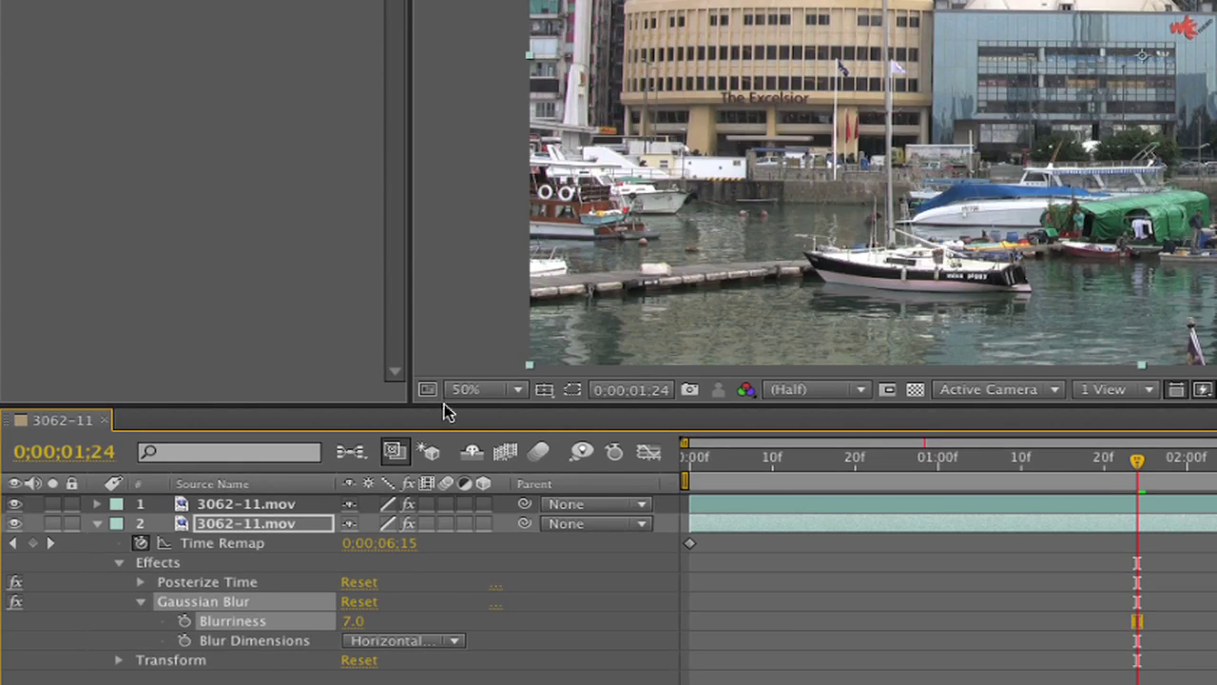
click(202, 506)
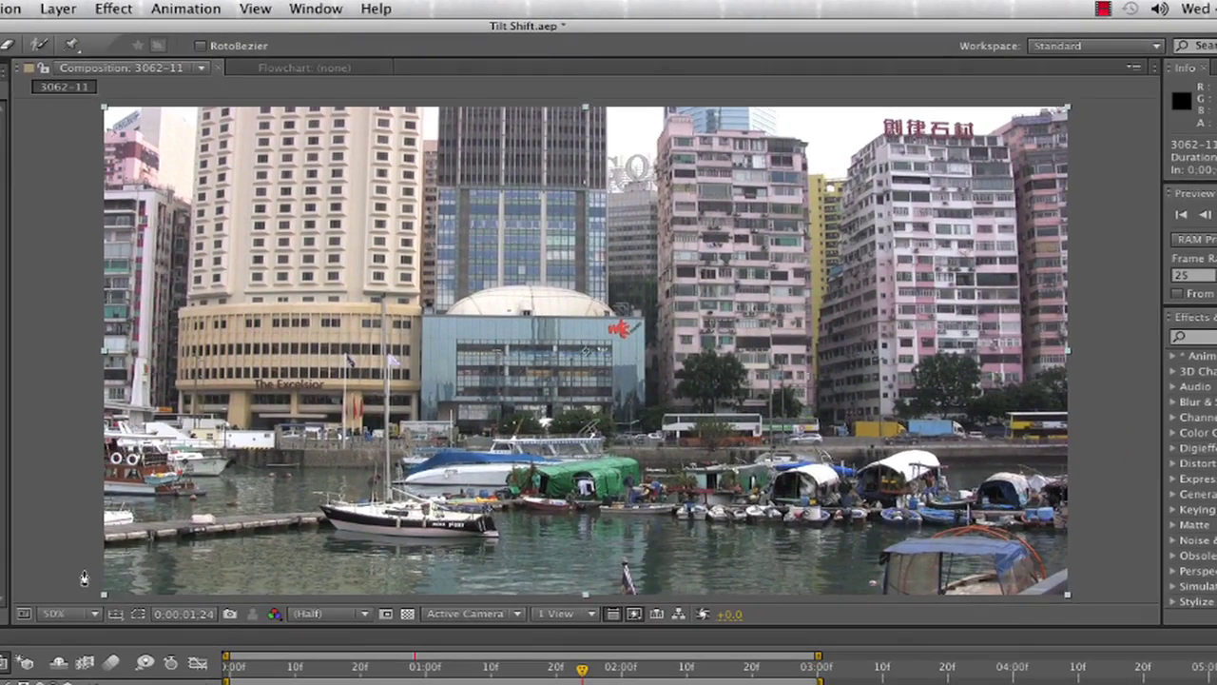
Pen-draw a closed mask on the top layer spanning the water below the boats up past the quay
click(83, 570)
click(309, 536)
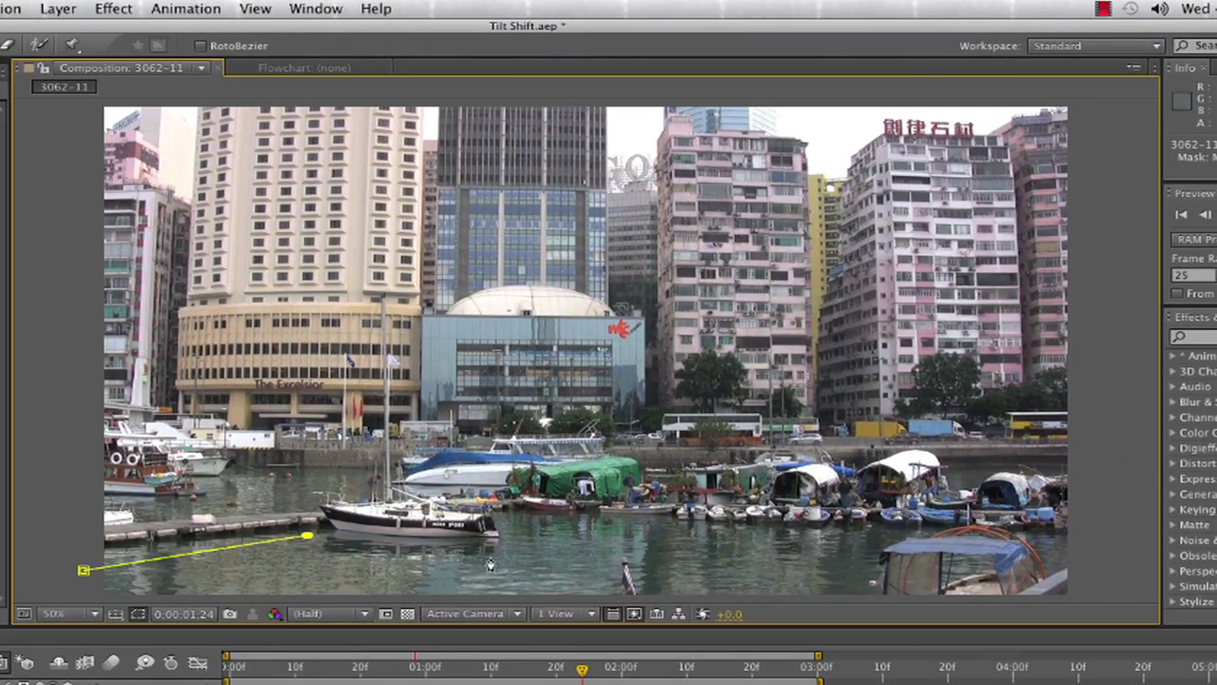
click(506, 550)
click(526, 525)
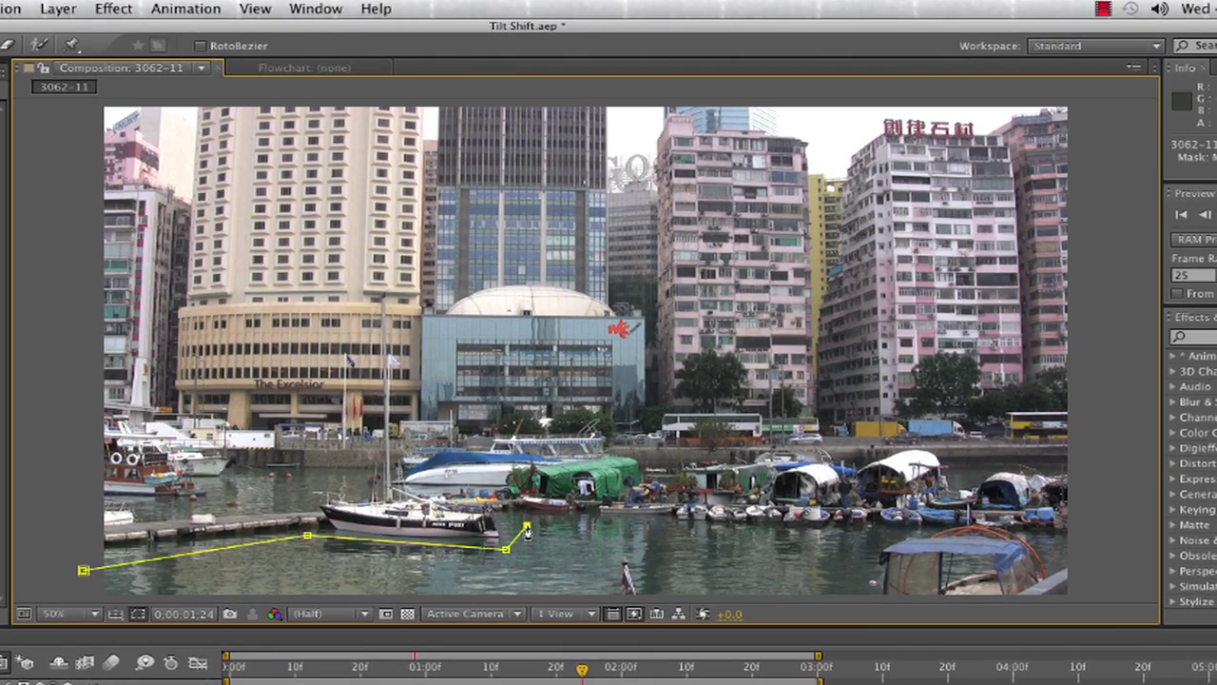
click(868, 539)
click(1110, 541)
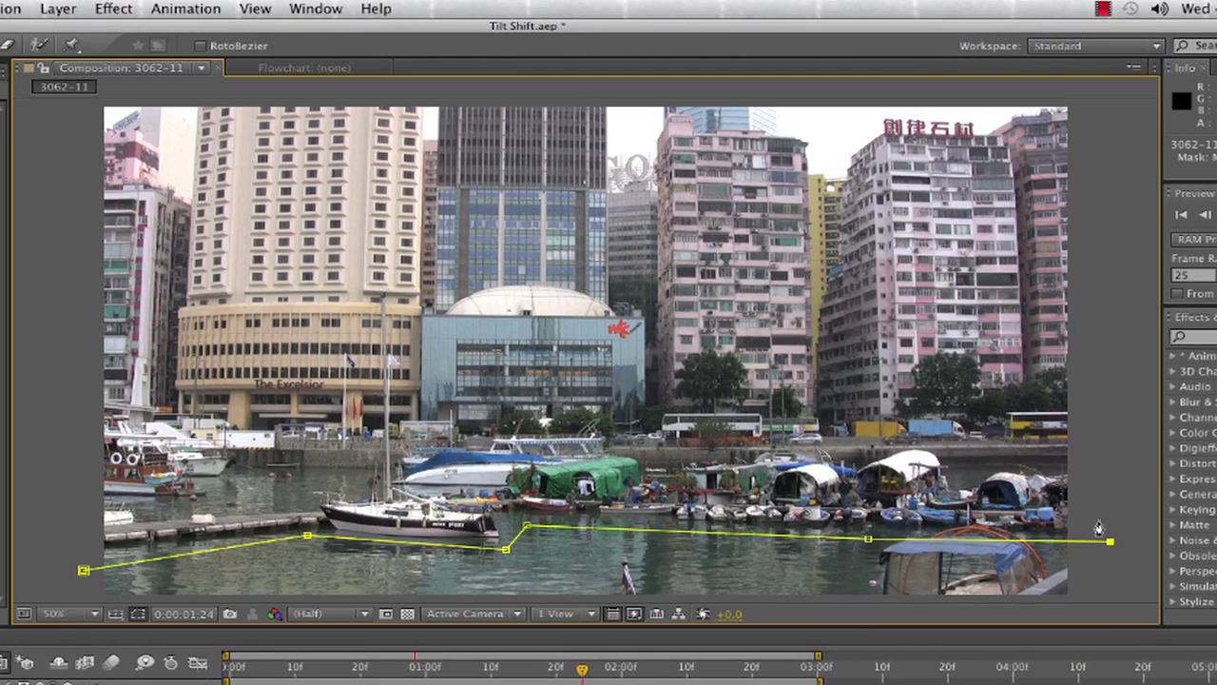
click(1108, 388)
click(70, 389)
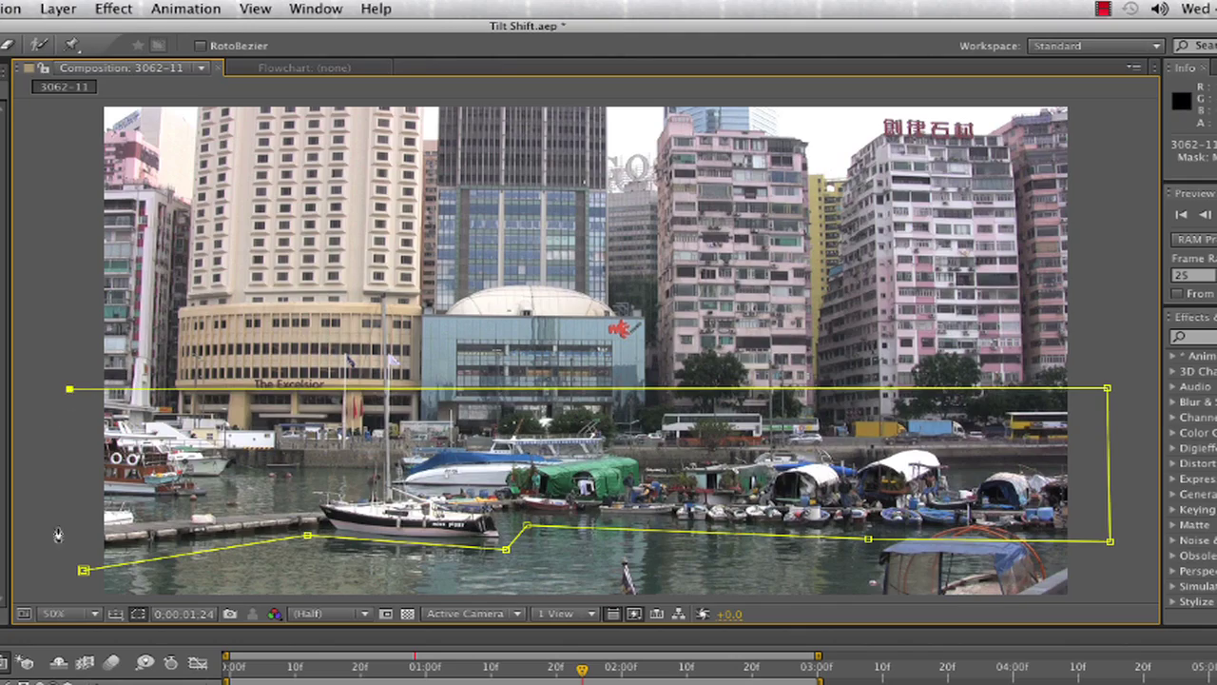
click(91, 571)
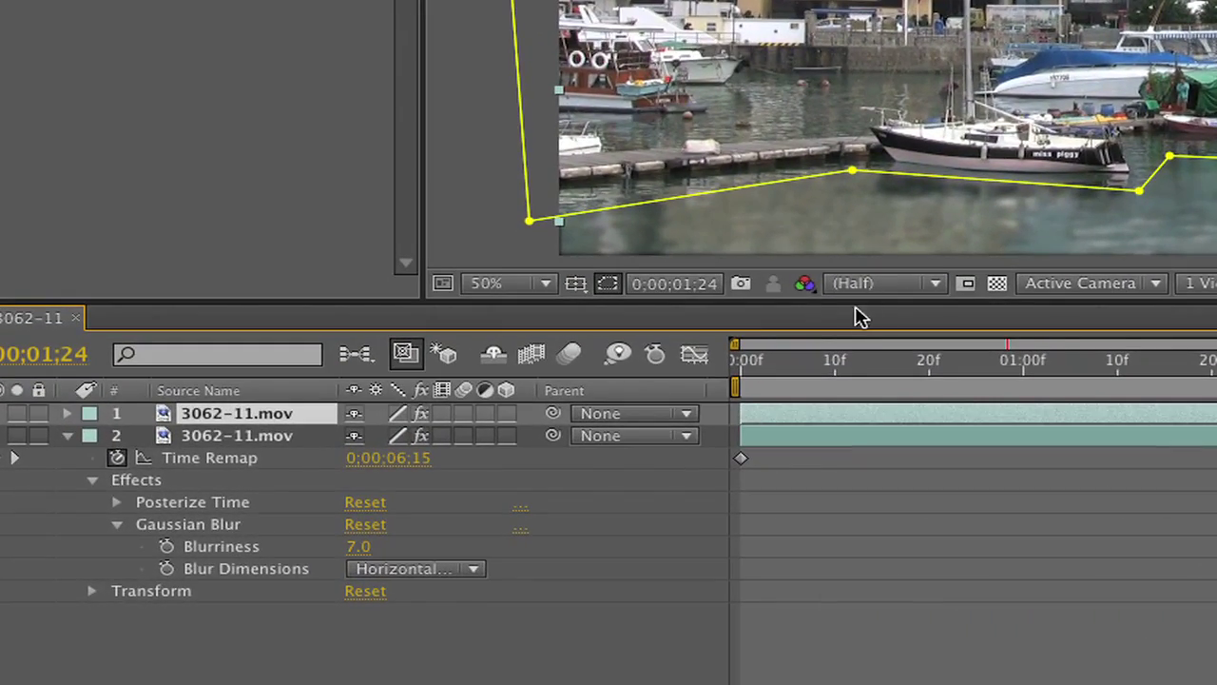
Set the top layer's Mask 1 feather to 100 pixels and preview the result
click(217, 441)
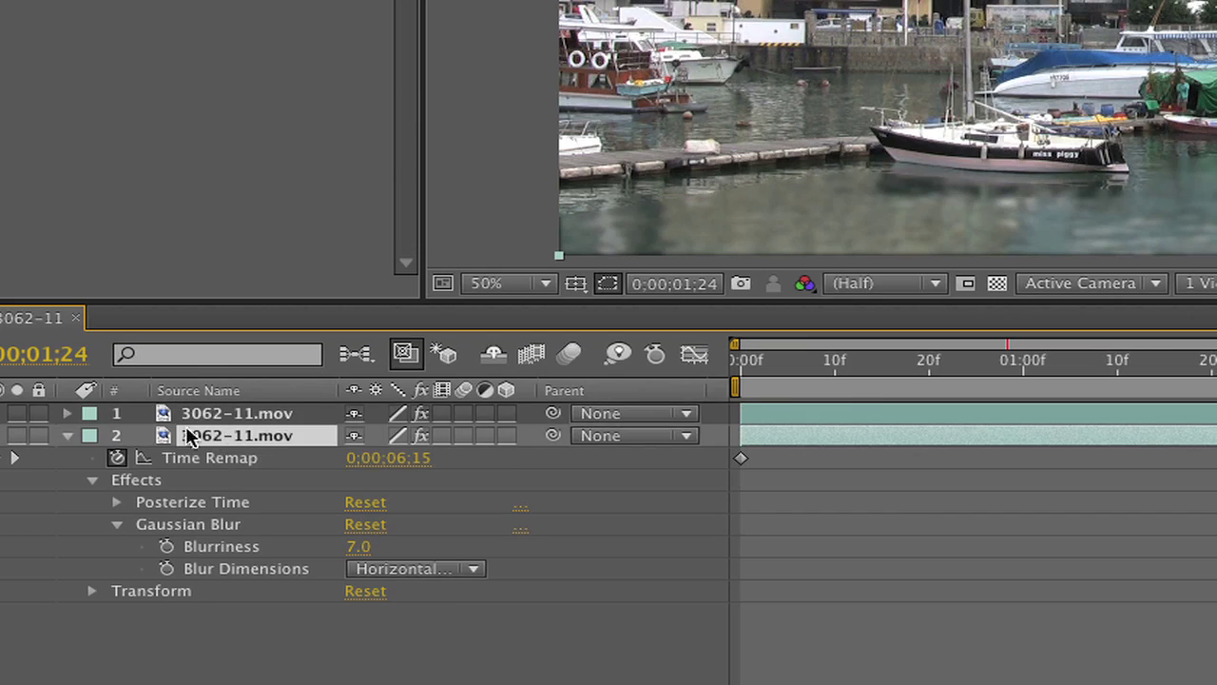
click(66, 414)
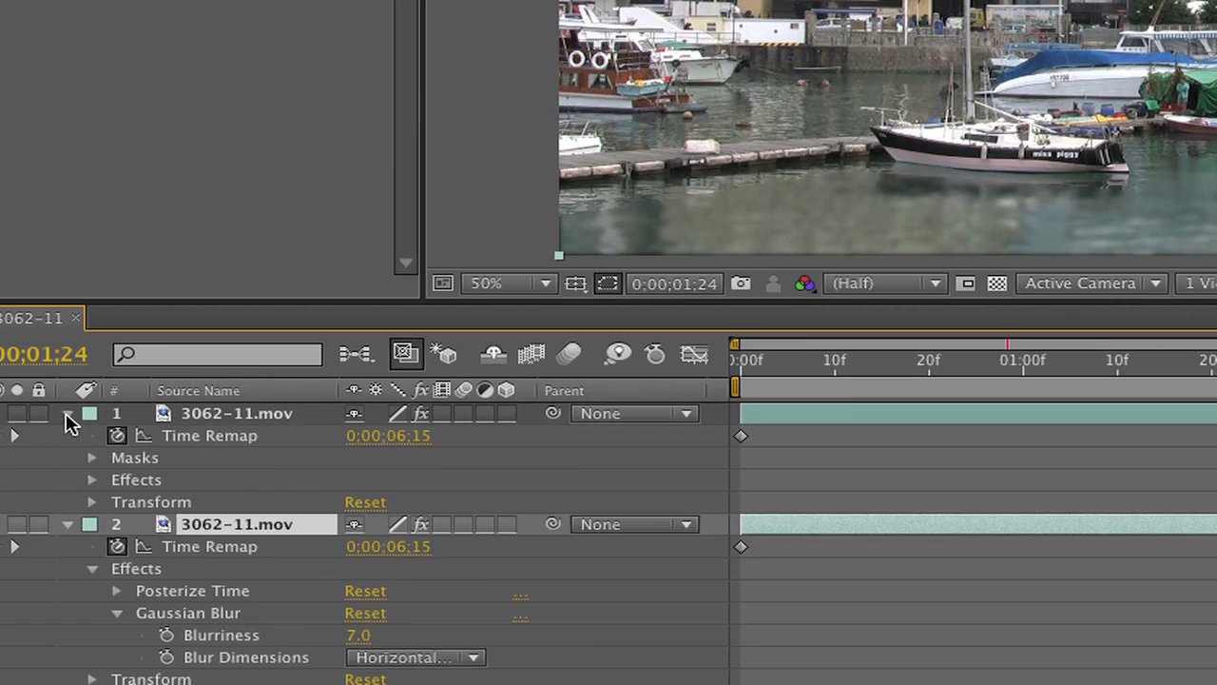
click(93, 459)
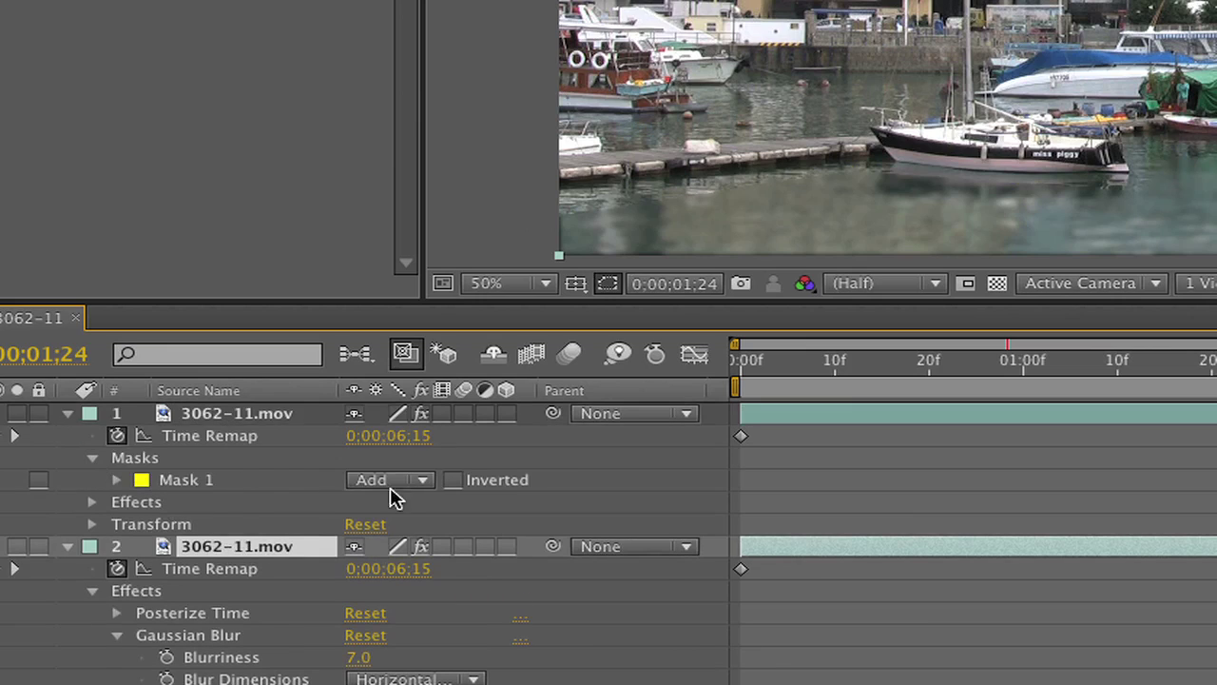
click(116, 479)
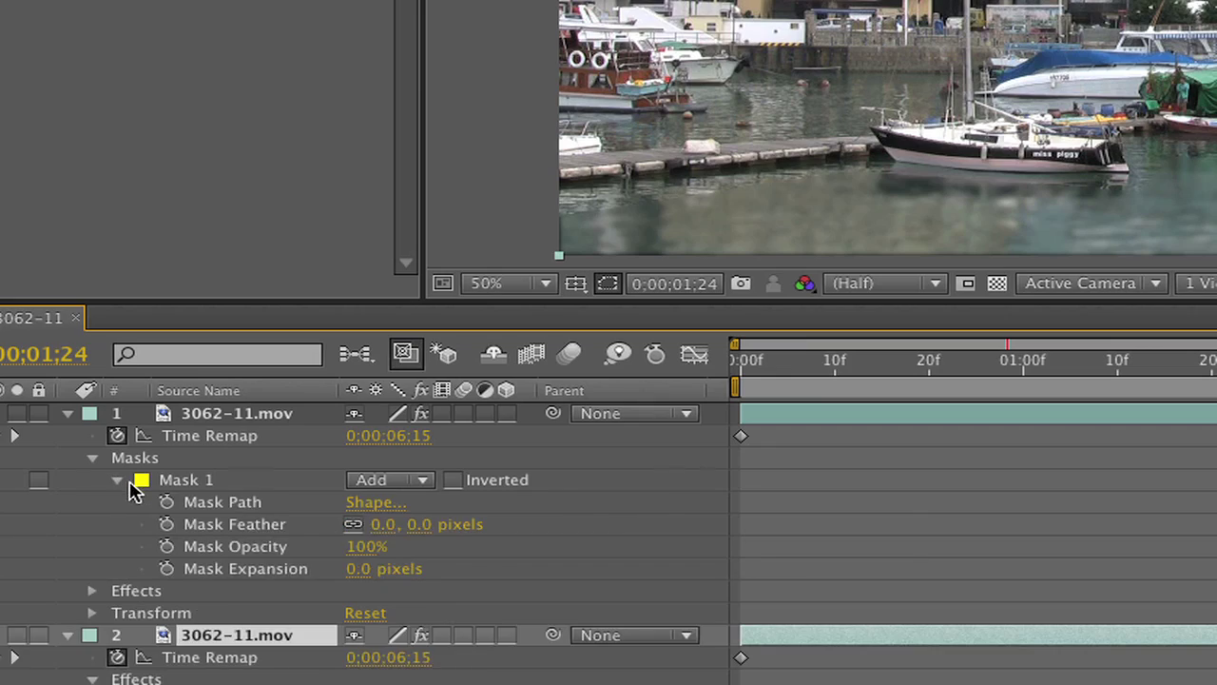
click(383, 524)
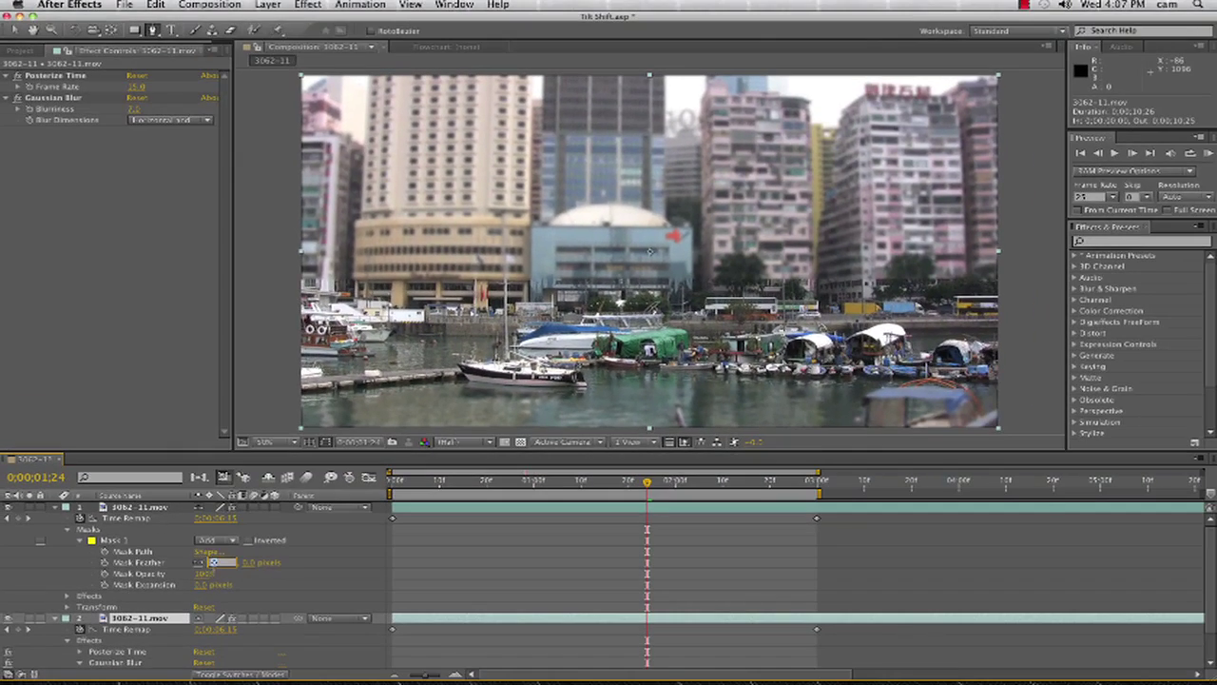
text(100)
key(Return)
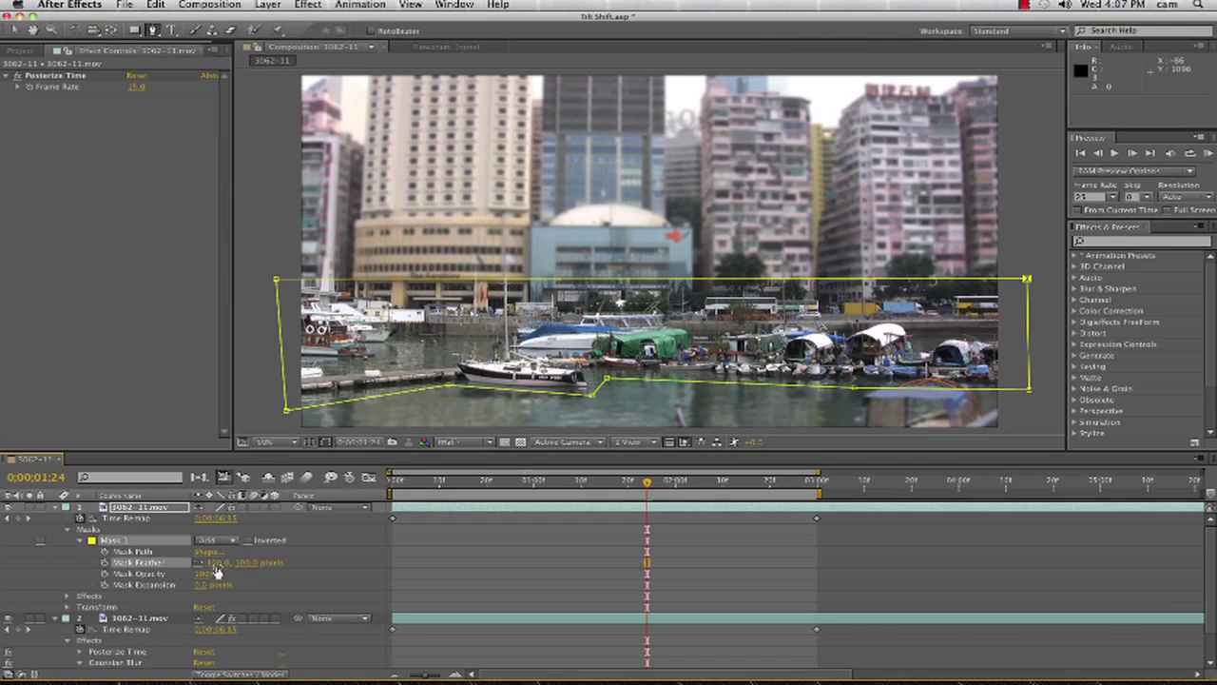
click(139, 619)
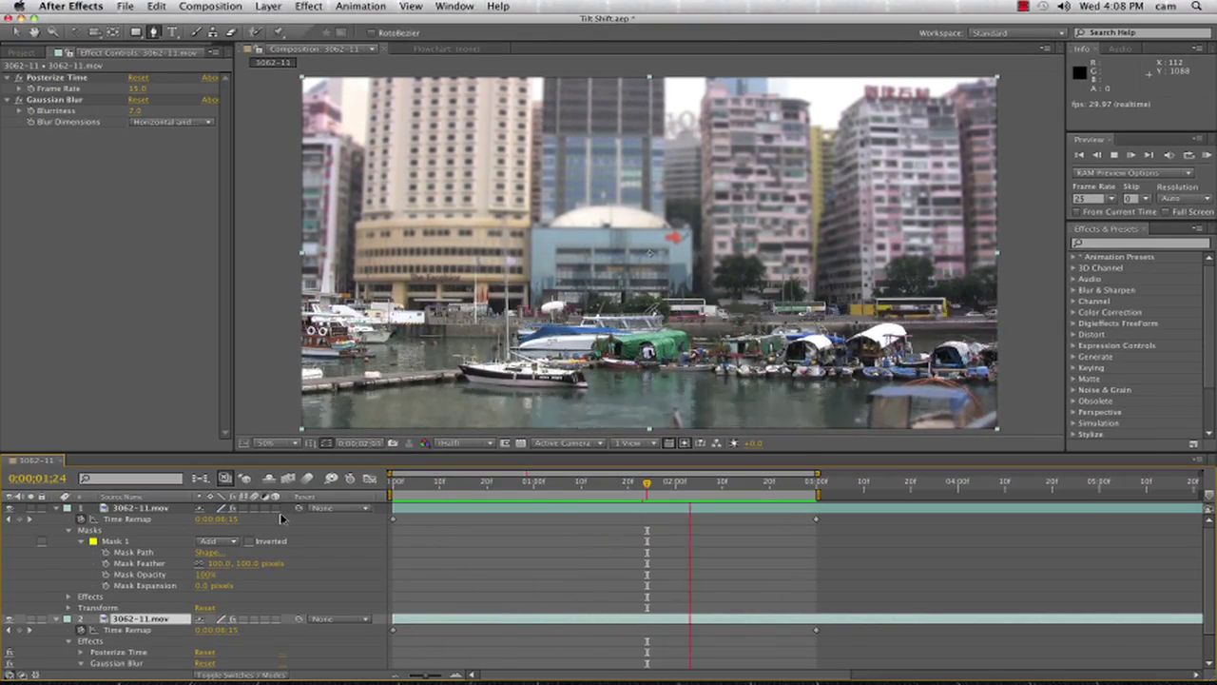
key(space)
Add Hue/Saturation to the sharp top layer and raise Master Saturation to about 62
click(55, 508)
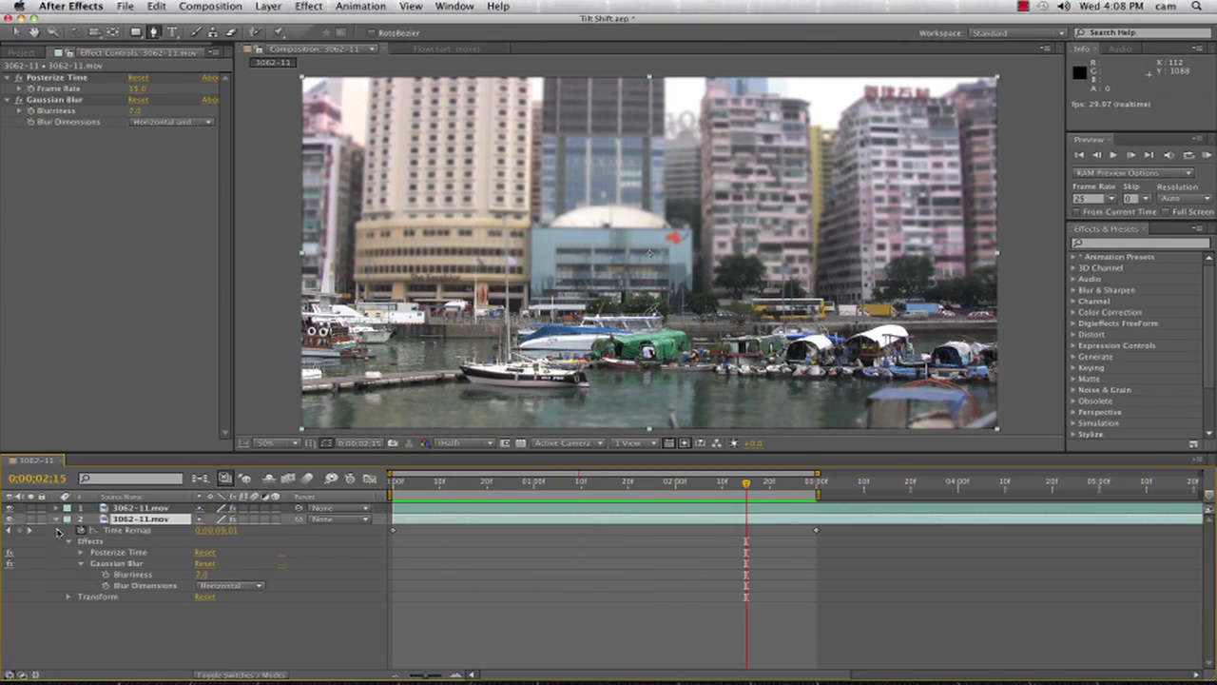
click(55, 520)
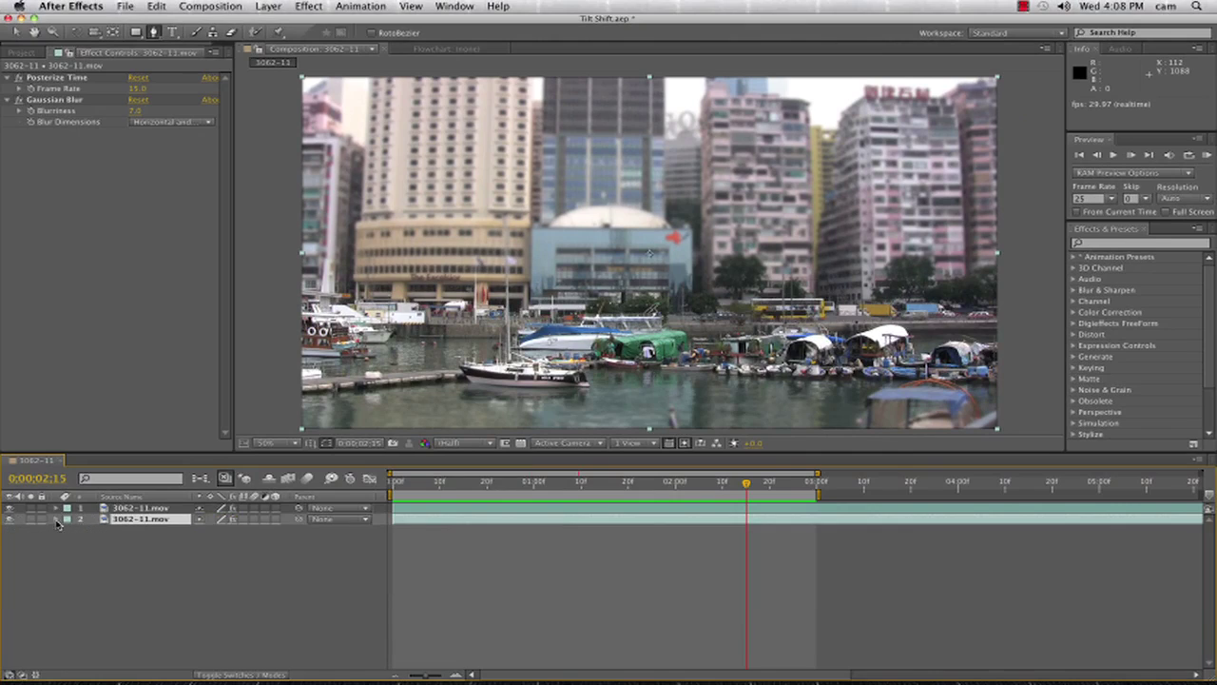
click(139, 509)
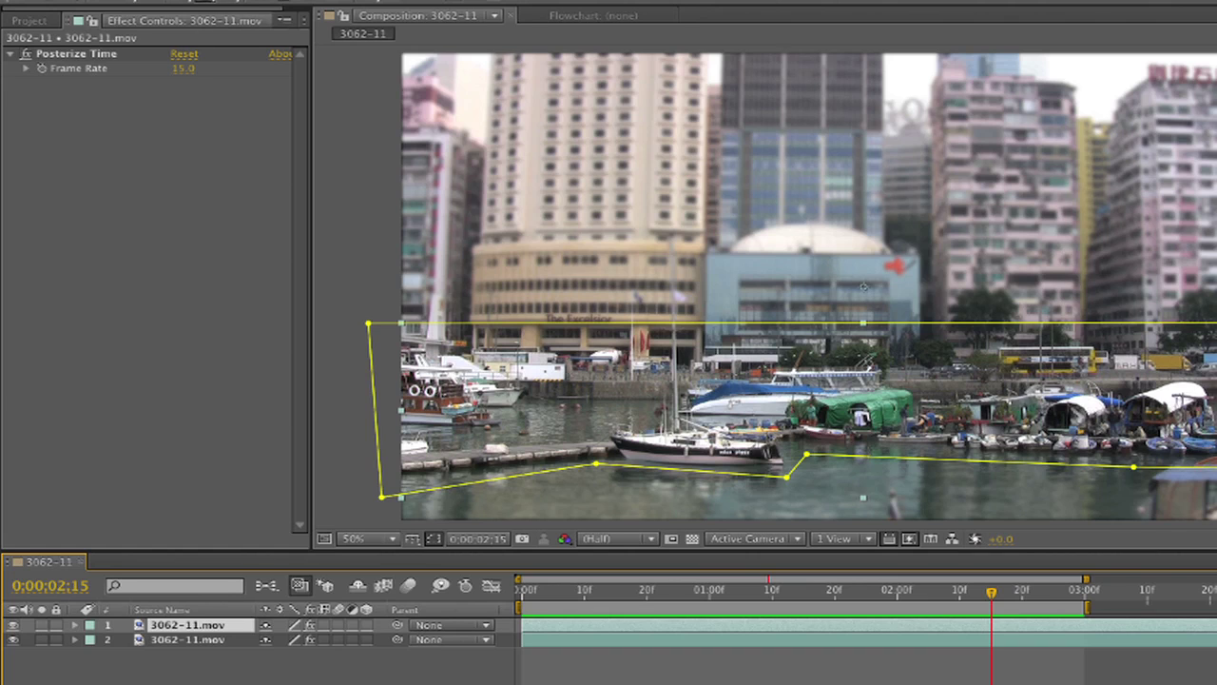
click(685, 0)
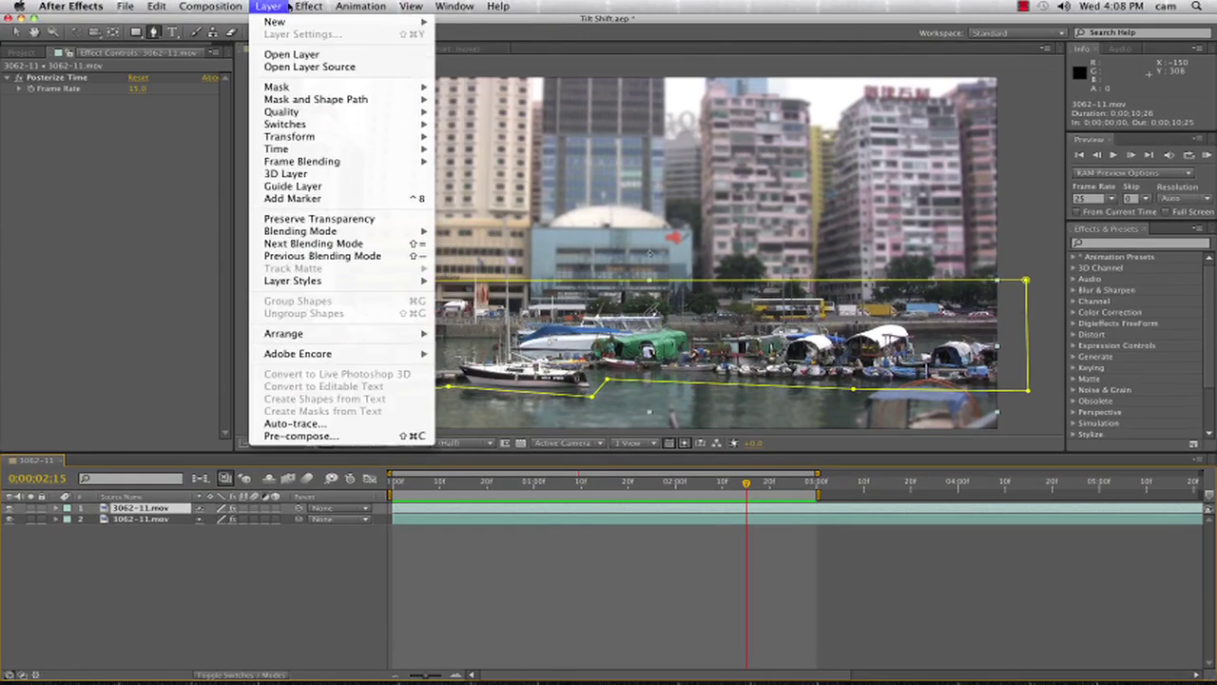
mouse_move(310, 7)
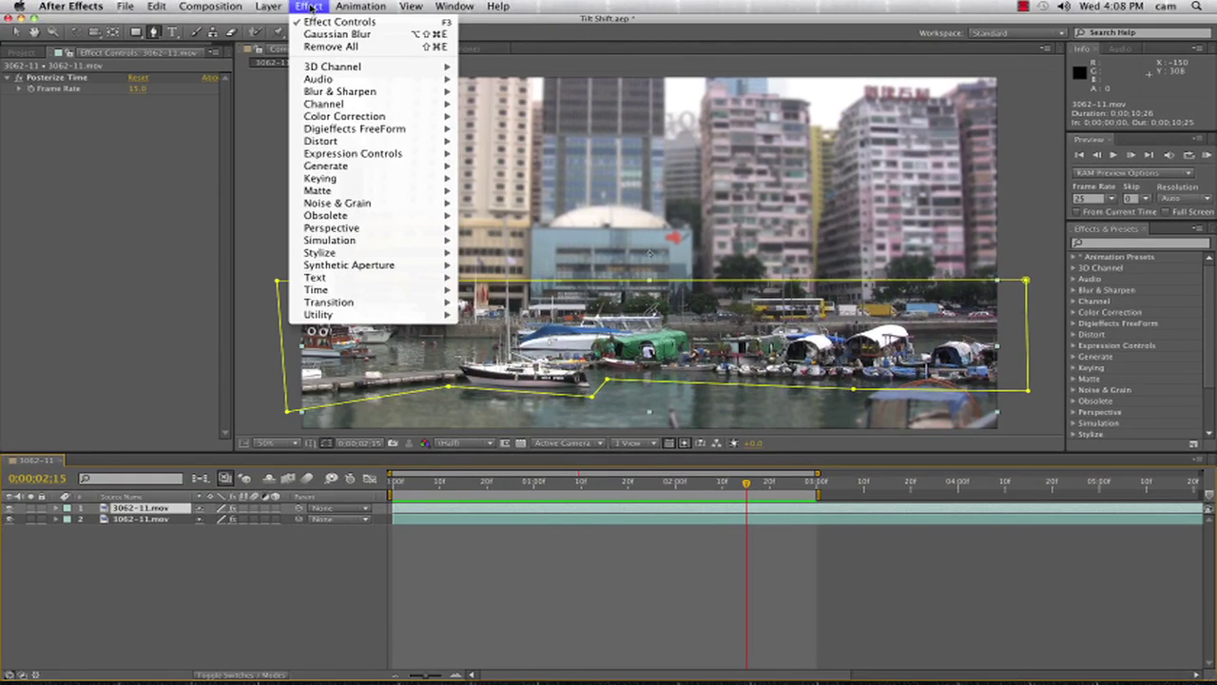
mouse_move(409, 117)
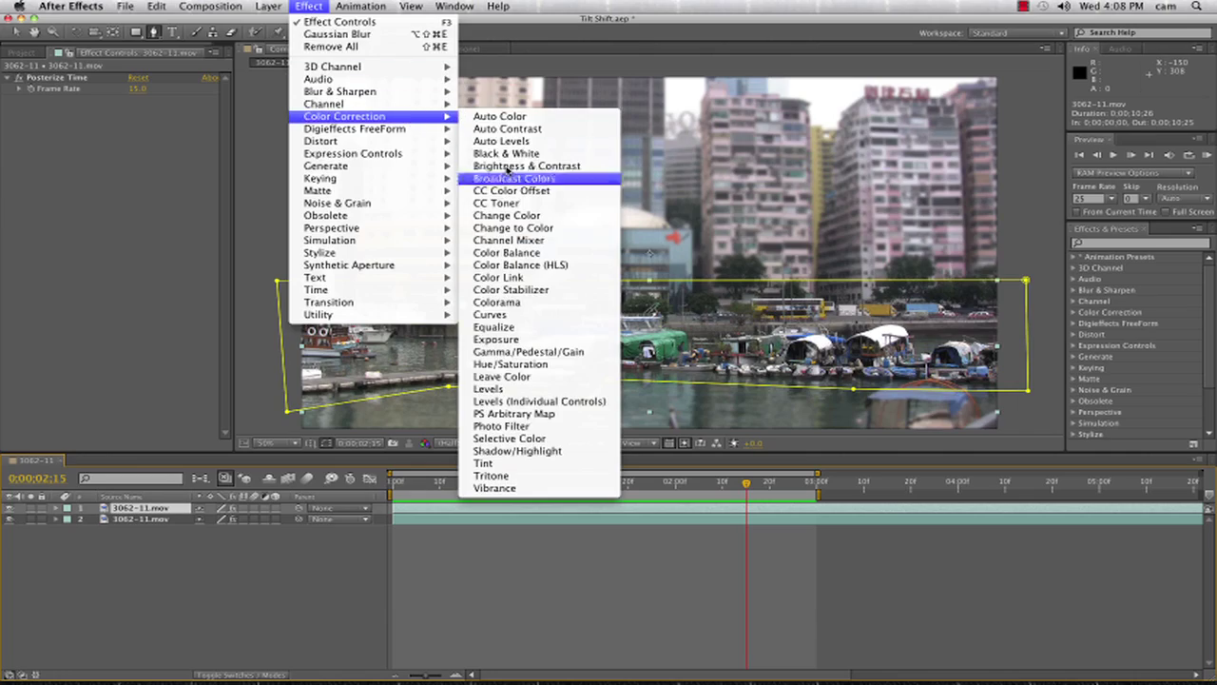
click(528, 365)
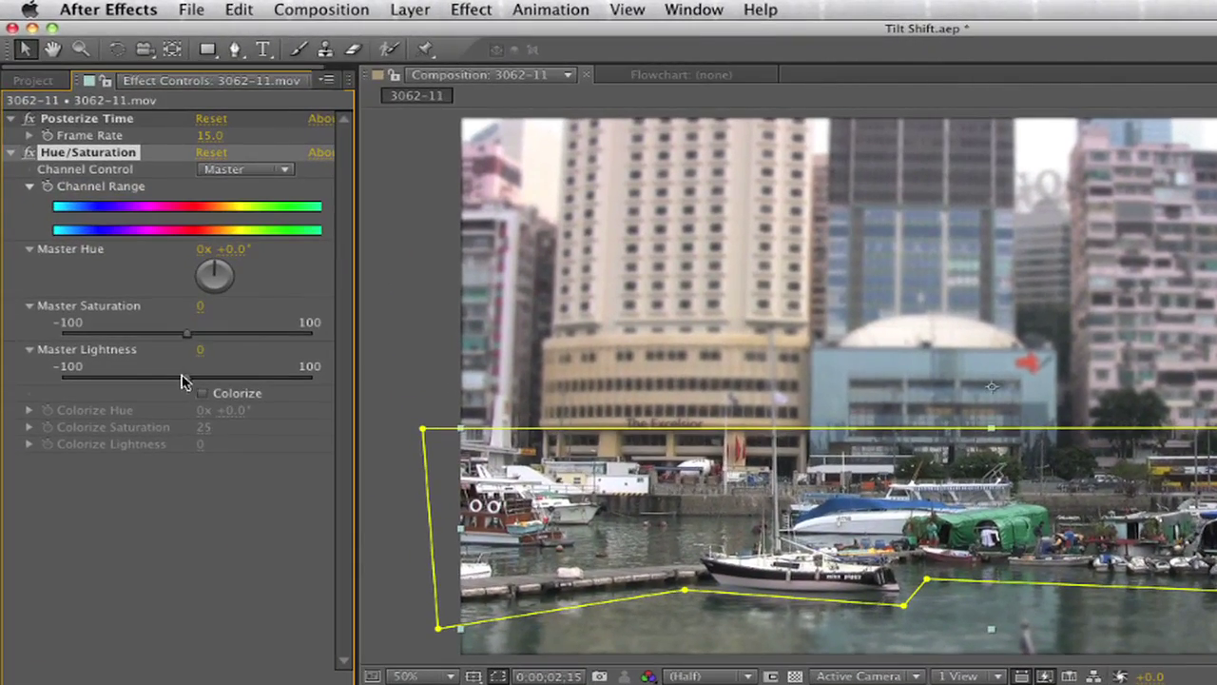
mouse_move(178, 319)
mouse_down()
mouse_move(206, 341)
mouse_move(229, 333)
mouse_move(193, 337)
mouse_up()
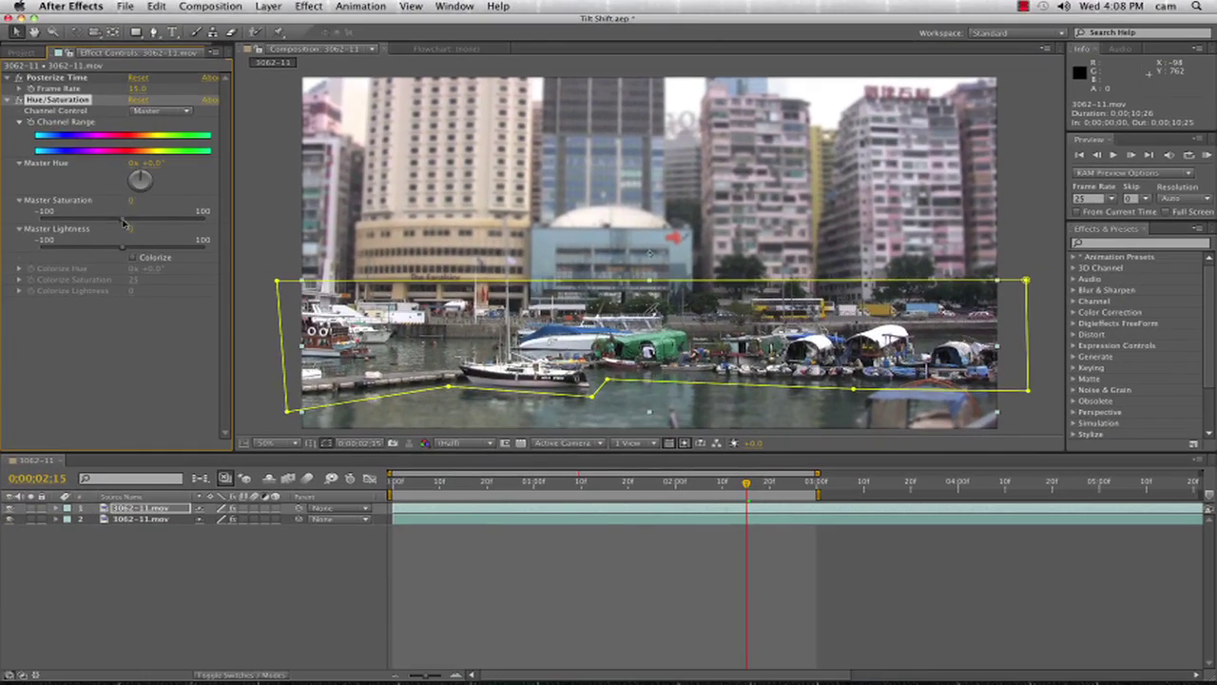
drag(124, 222, 181, 224)
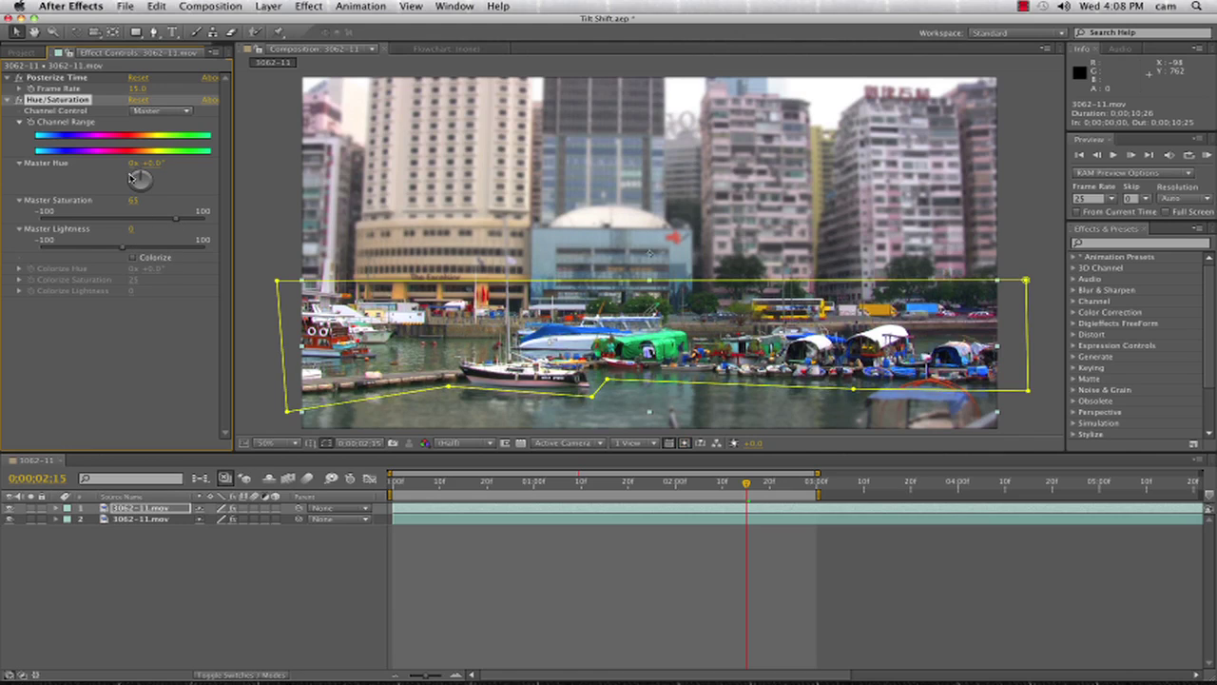
Add Hue/Saturation to the blurred lower layer with Master Saturation set to 50
click(141, 519)
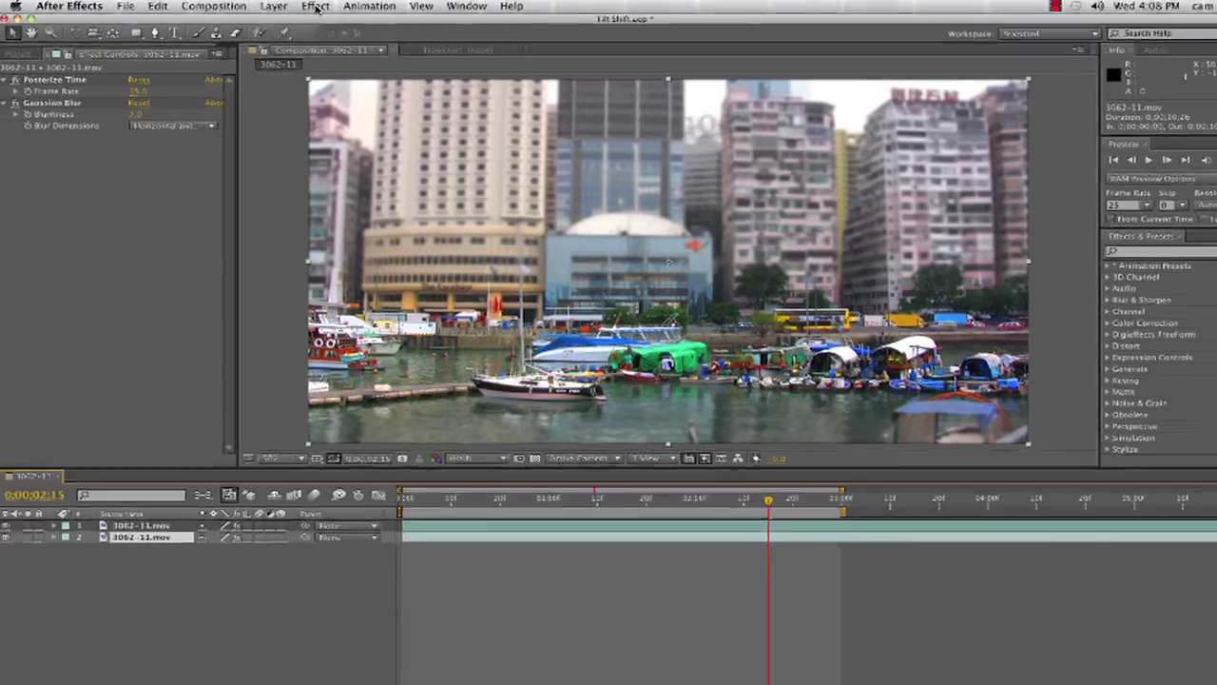
click(308, 6)
click(471, 59)
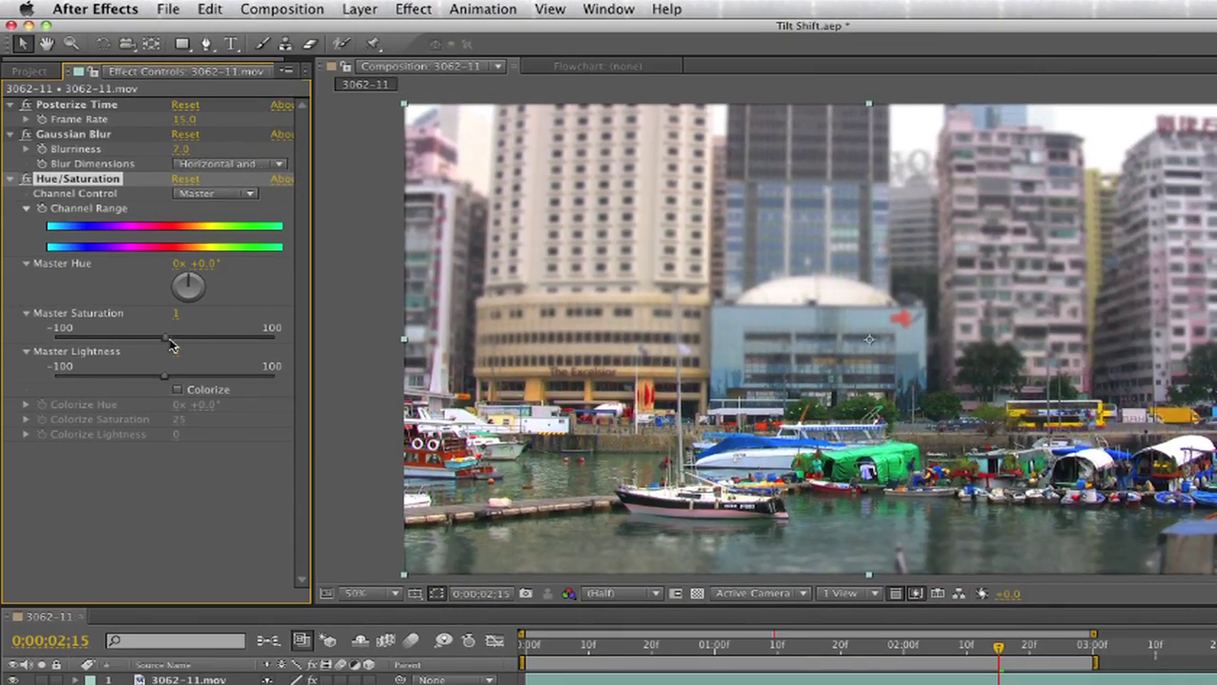
drag(184, 341, 223, 344)
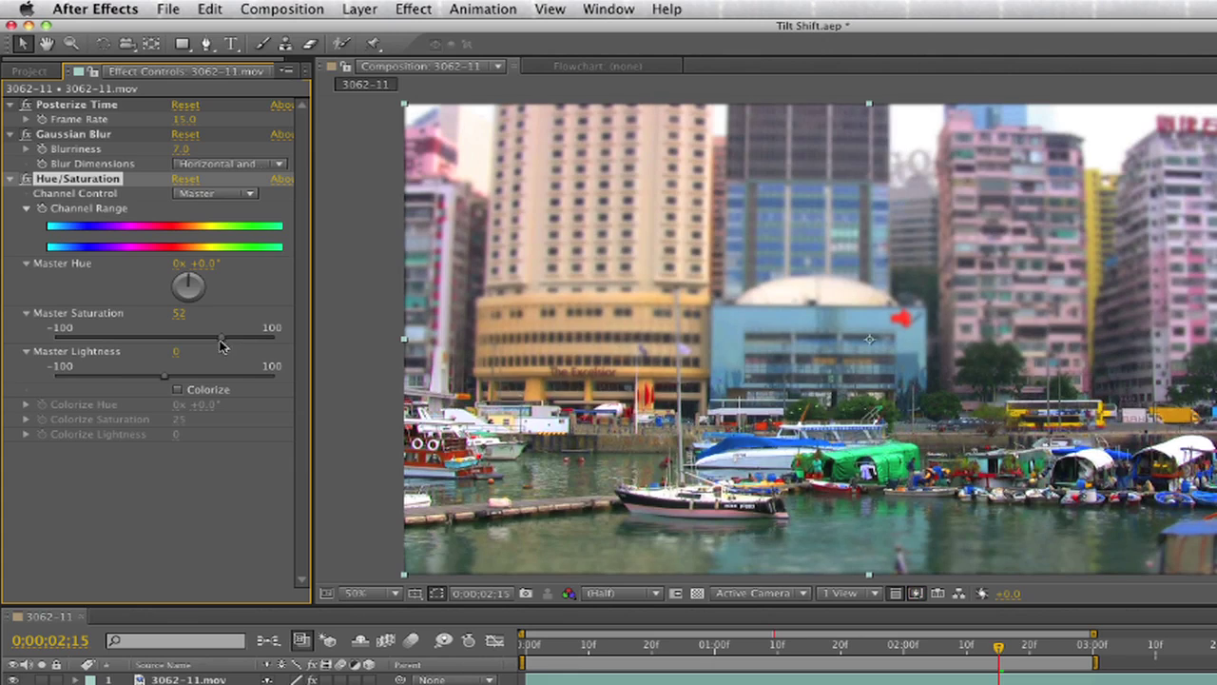
click(178, 315)
text(50)
key(Return)
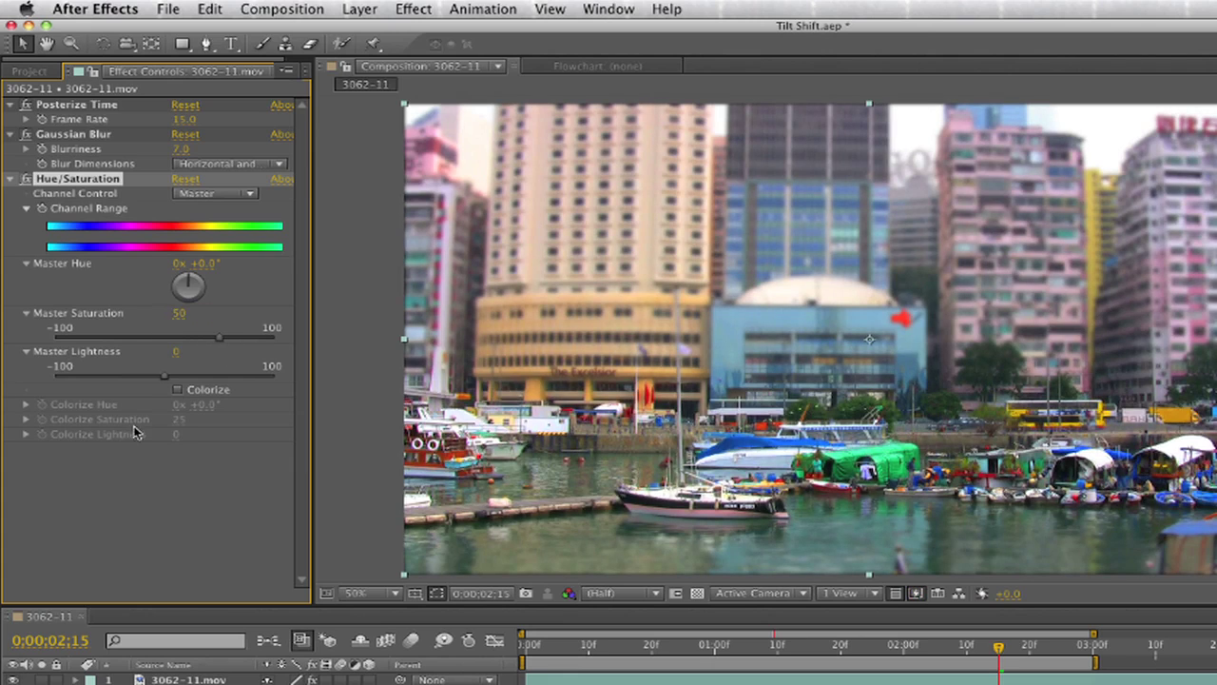